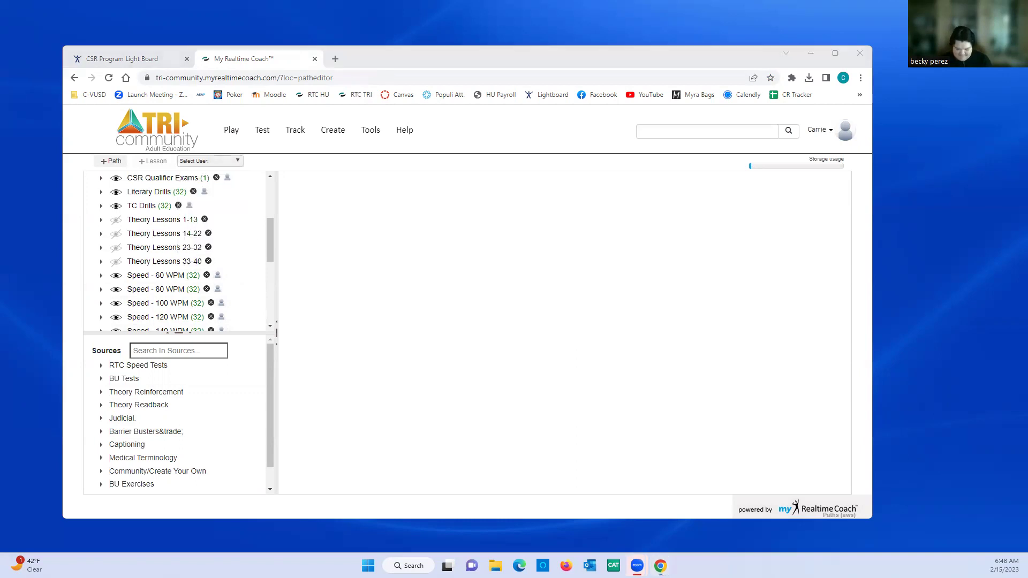
# - In Drive, go through M-Q, the student's folder and Progress Report, and open the progress report spreadsheet
pyautogui.press('super+d')
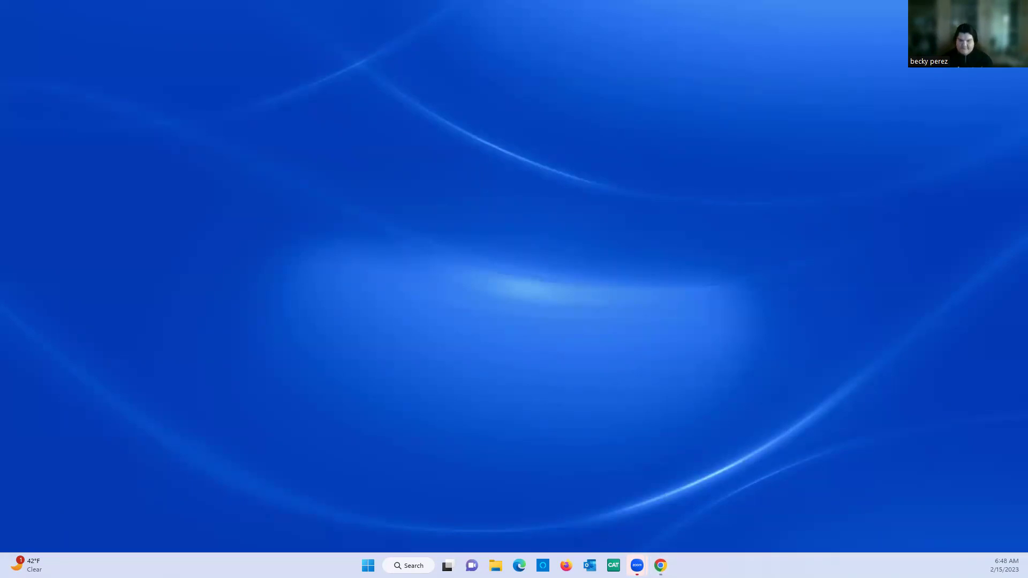
pyautogui.press('super+d')
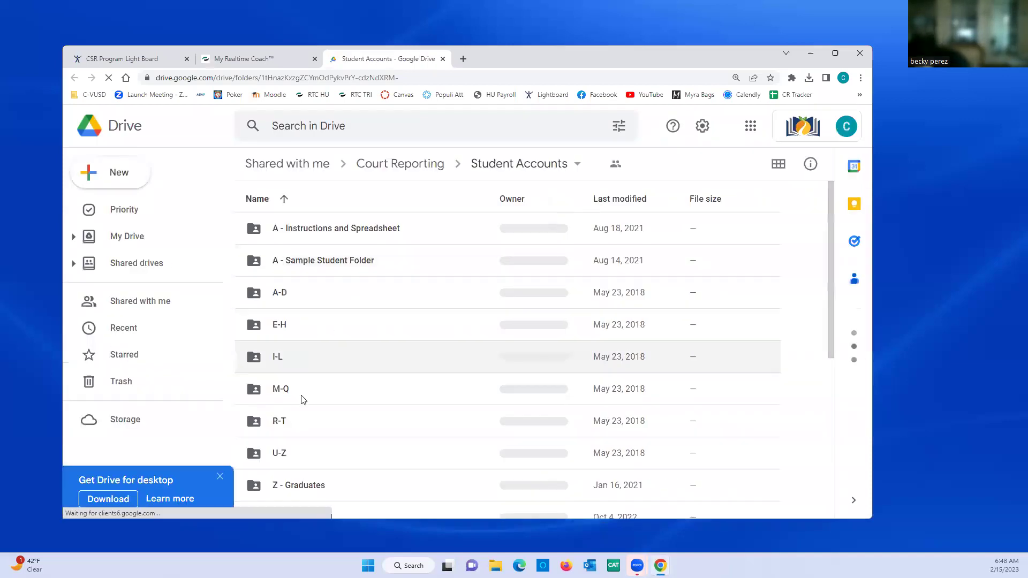
pyautogui.click(280, 389)
pyautogui.doubleClick(280, 389)
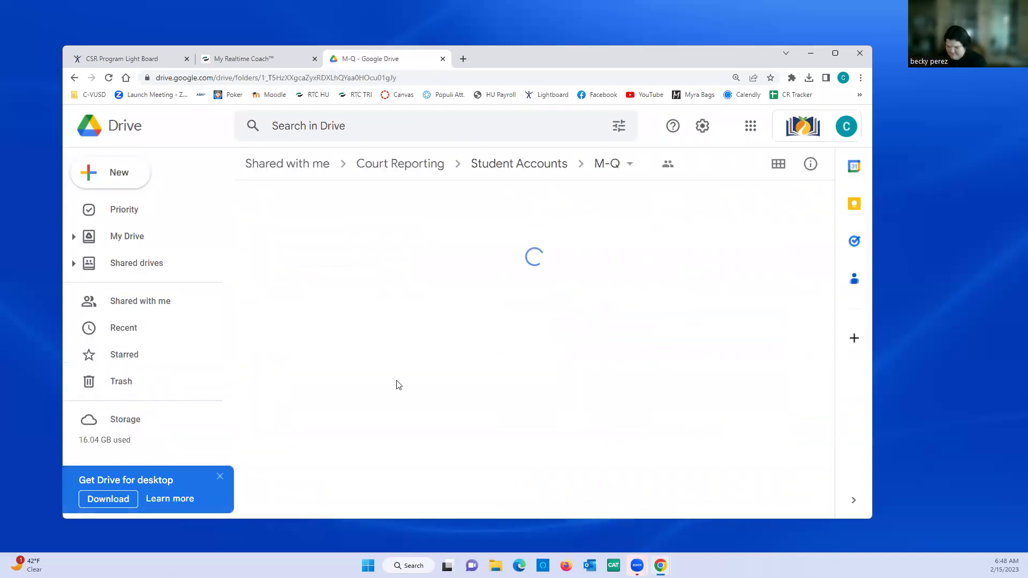
pyautogui.scroll(-5, 396, 385)
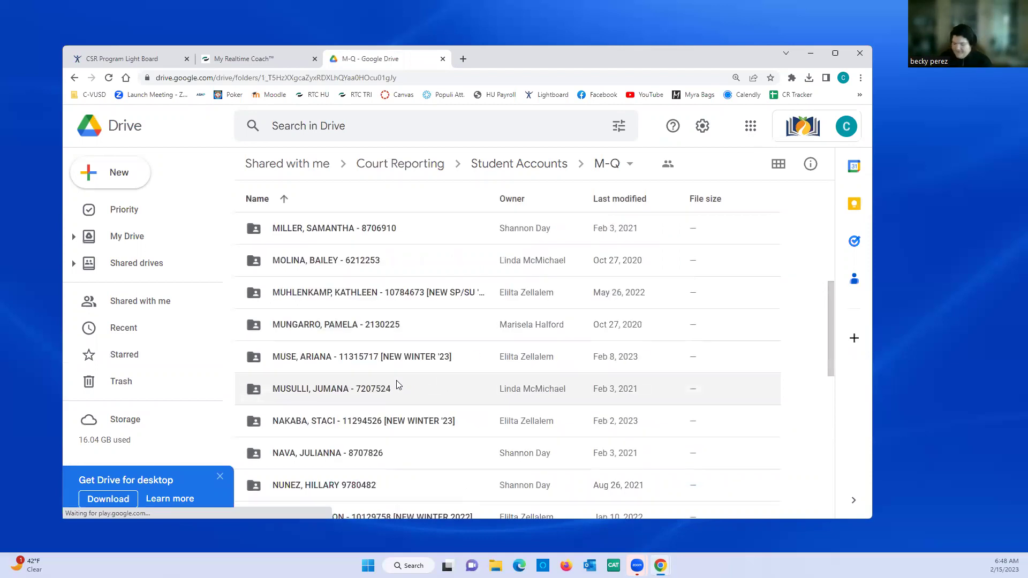
pyautogui.scroll(-10, 396, 384)
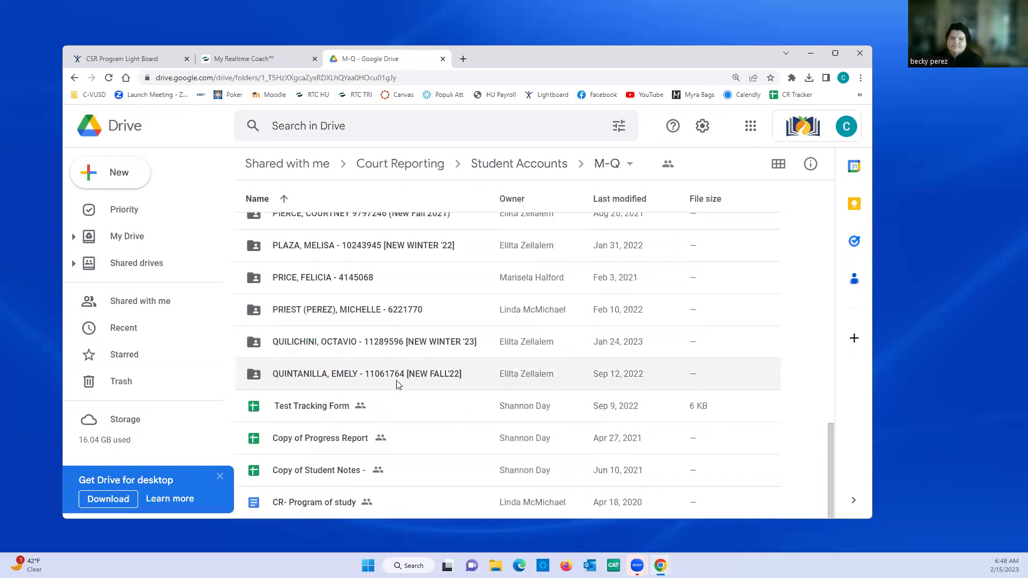
pyautogui.scroll(3, 397, 384)
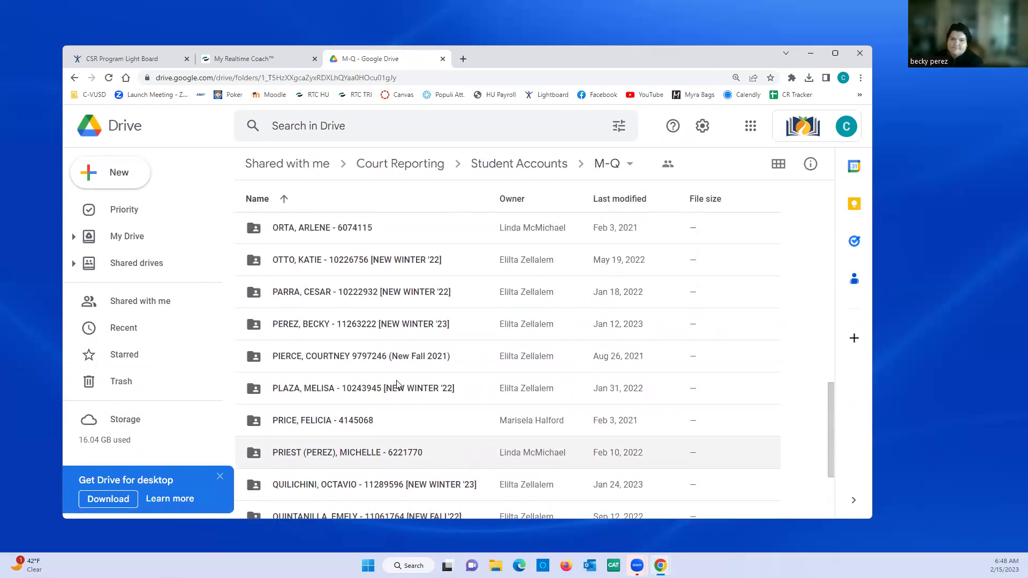
pyautogui.doubleClick(338, 329)
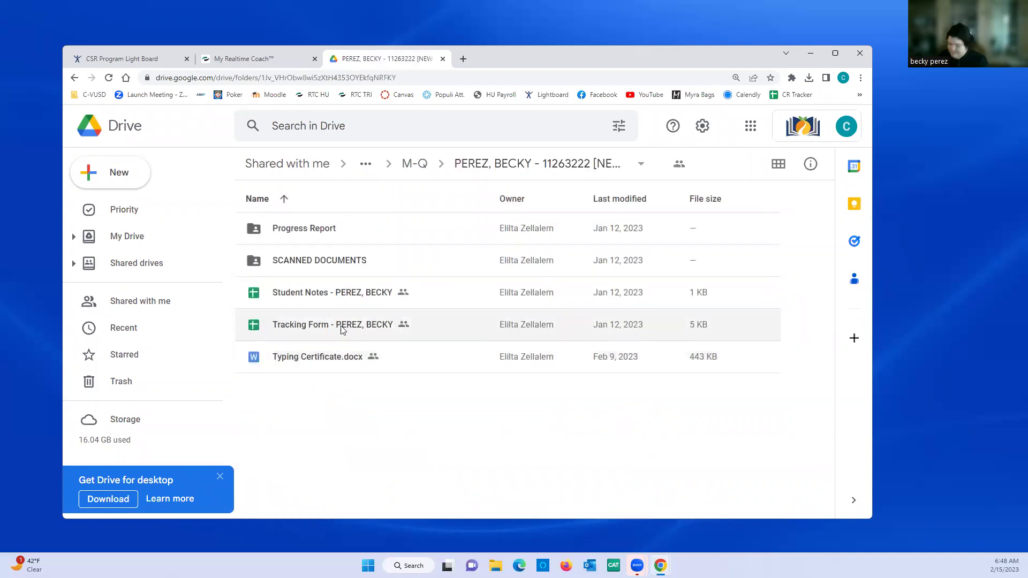
pyautogui.doubleClick(327, 229)
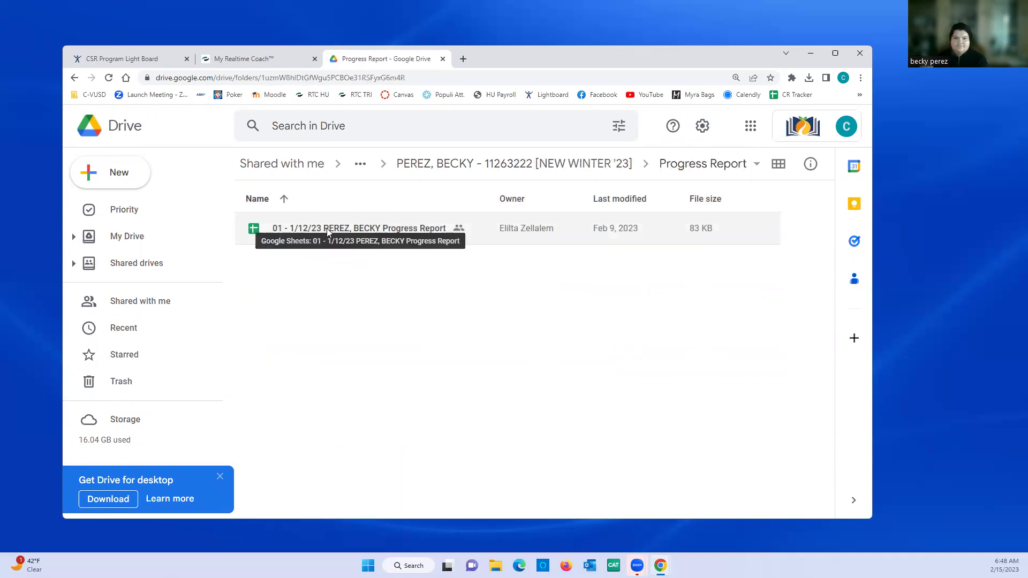
pyautogui.doubleClick(327, 228)
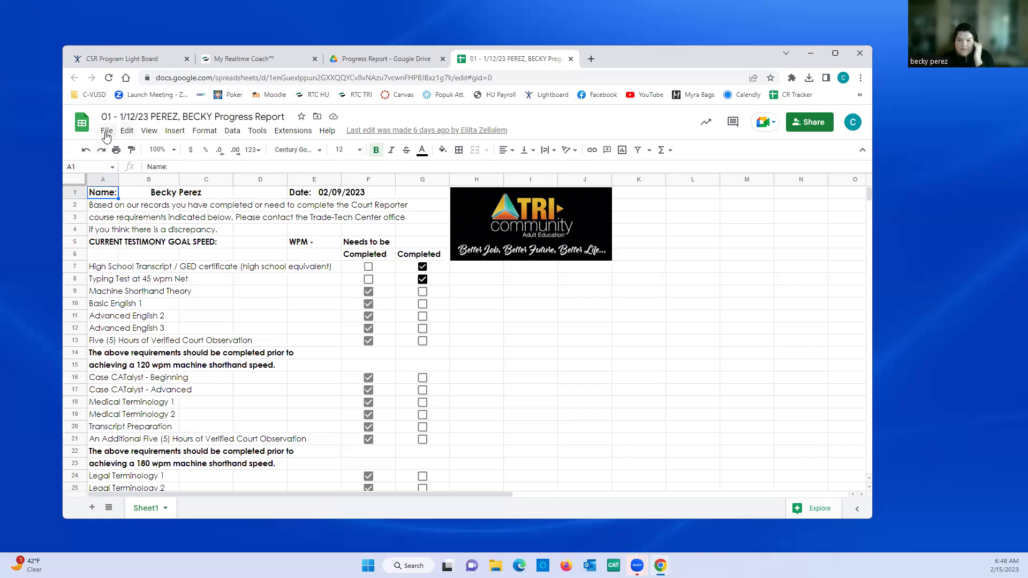
# - Make a copy named '021523', then the student's name, then 'Progress Report'
pyautogui.click(107, 133)
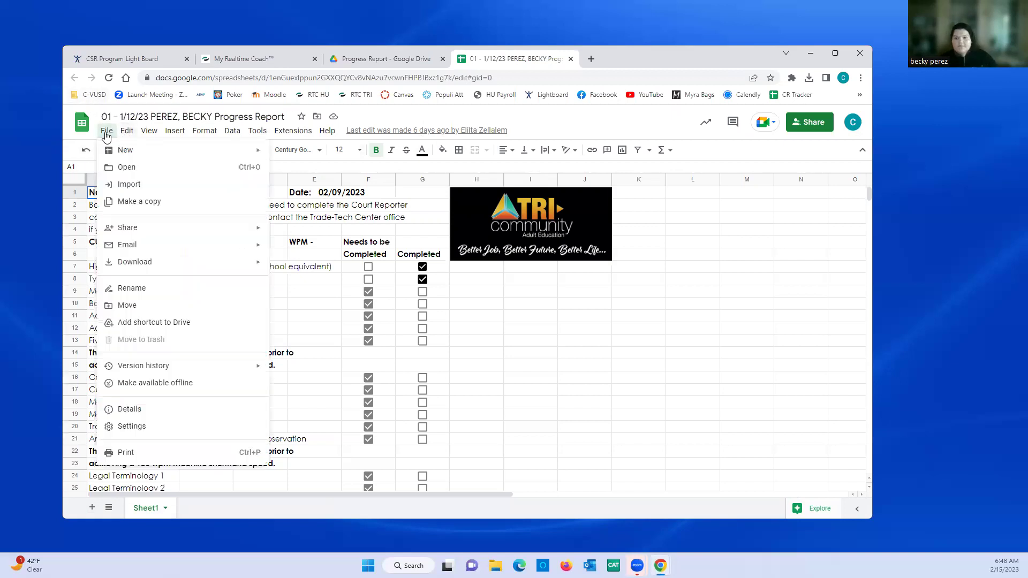
pyautogui.click(119, 202)
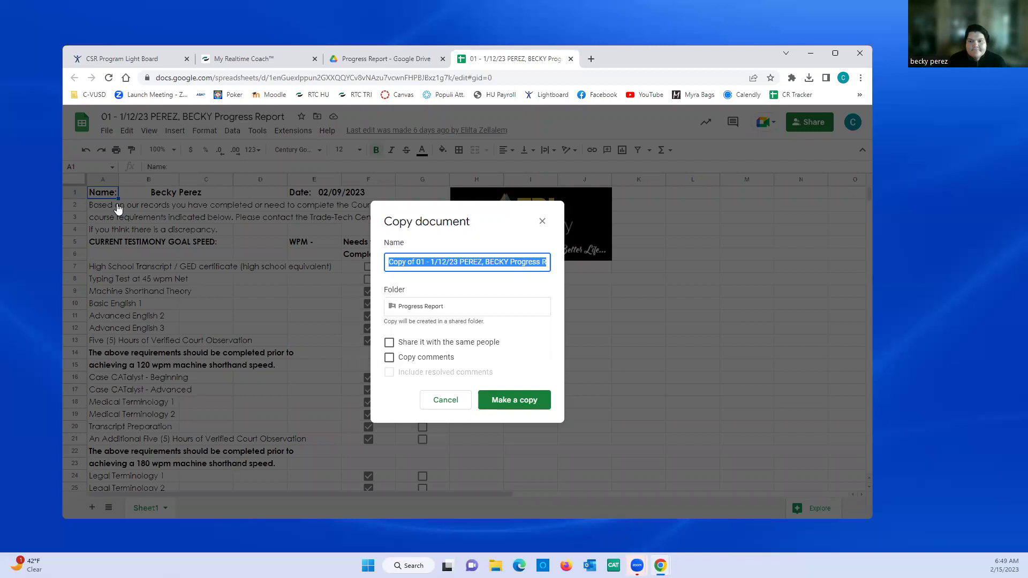
pyautogui.click(119, 208)
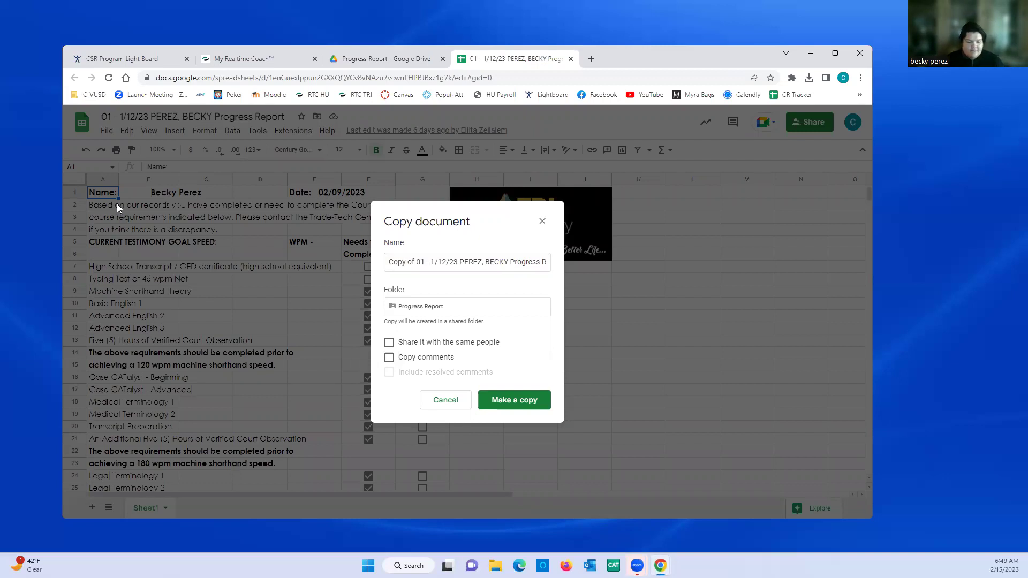
pyautogui.click(478, 263)
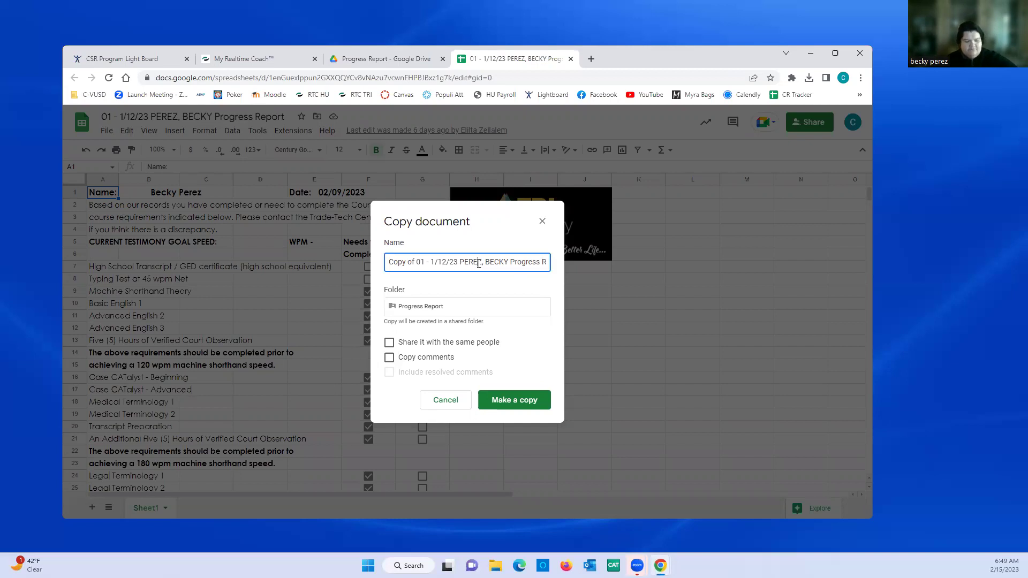
pyautogui.press('BackSpace')
pyautogui.press('BackSpace')
pyautogui.press('BackSpace')
pyautogui.press('BackSpace')
pyautogui.press('BackSpace')
pyautogui.press('BackSpace')
pyautogui.press('BackSpace')
pyautogui.press('BackSpace')
pyautogui.press('BackSpace')
pyautogui.press('BackSpace')
pyautogui.press('BackSpace')
pyautogui.press('BackSpace')
pyautogui.press('BackSpace')
pyautogui.press('BackSpace')
pyautogui.press('BackSpace')
pyautogui.press('BackSpace')
pyautogui.press('BackSpace')
pyautogui.press('BackSpace')
pyautogui.press('BackSpace')
pyautogui.press('BackSpace')
pyautogui.press('BackSpace')
pyautogui.press('BackSpace')
pyautogui.press('BackSpace')
pyautogui.press('BackSpace')
pyautogui.press('BackSpace')
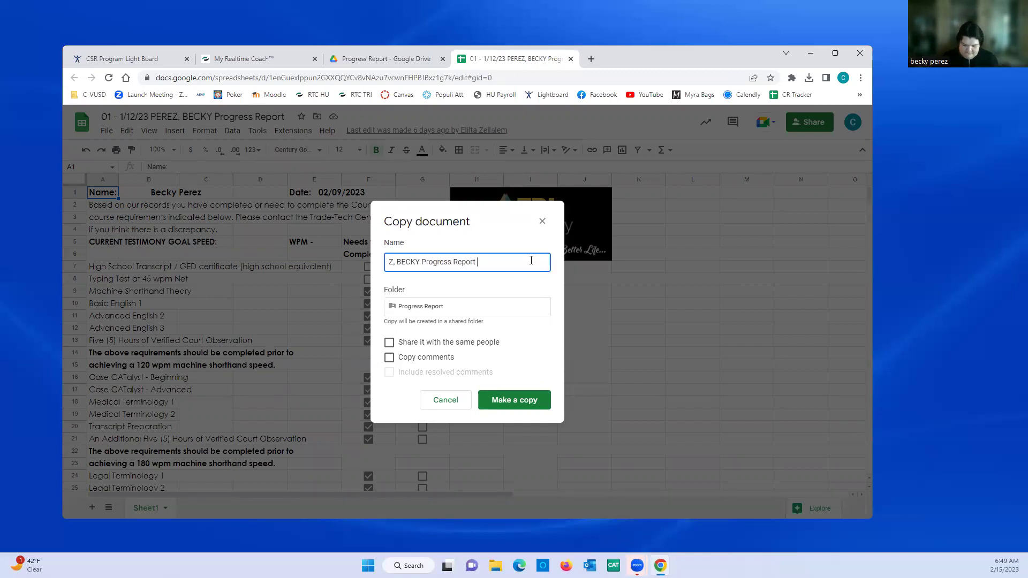
pyautogui.press('BackSpace')
pyautogui.press('BackSpace')
pyautogui.press('BackSpace')
pyautogui.press('BackSpace')
pyautogui.press('BackSpace')
pyautogui.press('BackSpace')
pyautogui.press('BackSpace')
pyautogui.press('BackSpace')
pyautogui.press('BackSpace')
pyautogui.press('BackSpace')
pyautogui.press('BackSpace')
pyautogui.press('BackSpace')
pyautogui.press('BackSpace')
pyautogui.press('BackSpace')
pyautogui.press('BackSpace')
pyautogui.press('BackSpace')
pyautogui.press('BackSpace')
pyautogui.press('BackSpace')
pyautogui.press('BackSpace')
pyautogui.press('BackSpace')
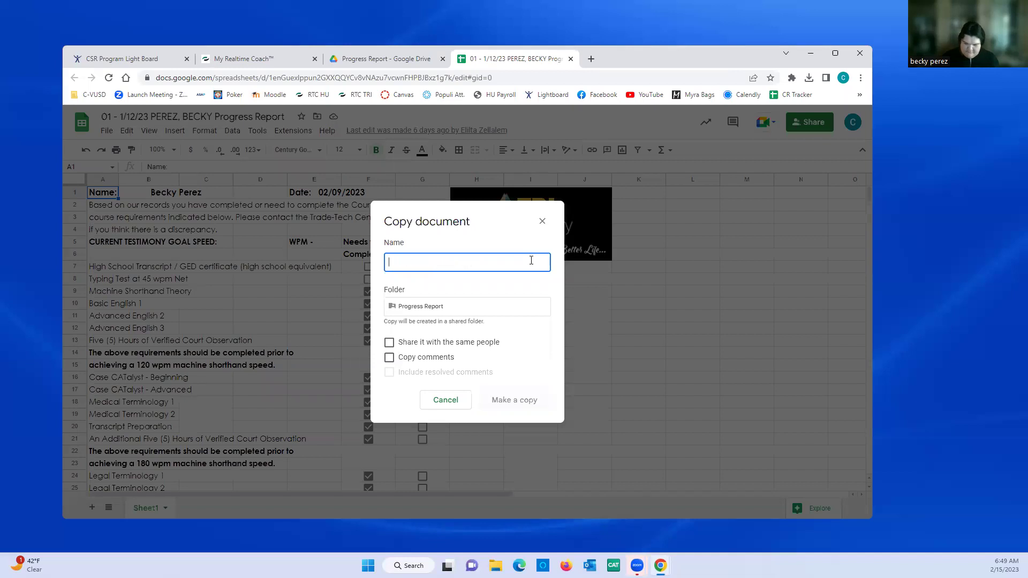
pyautogui.write('02152')
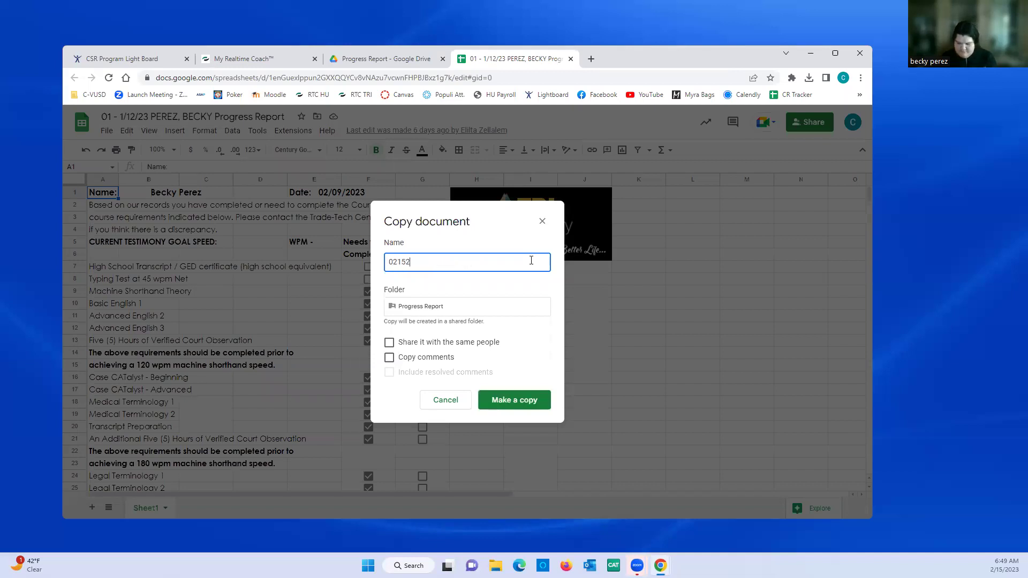
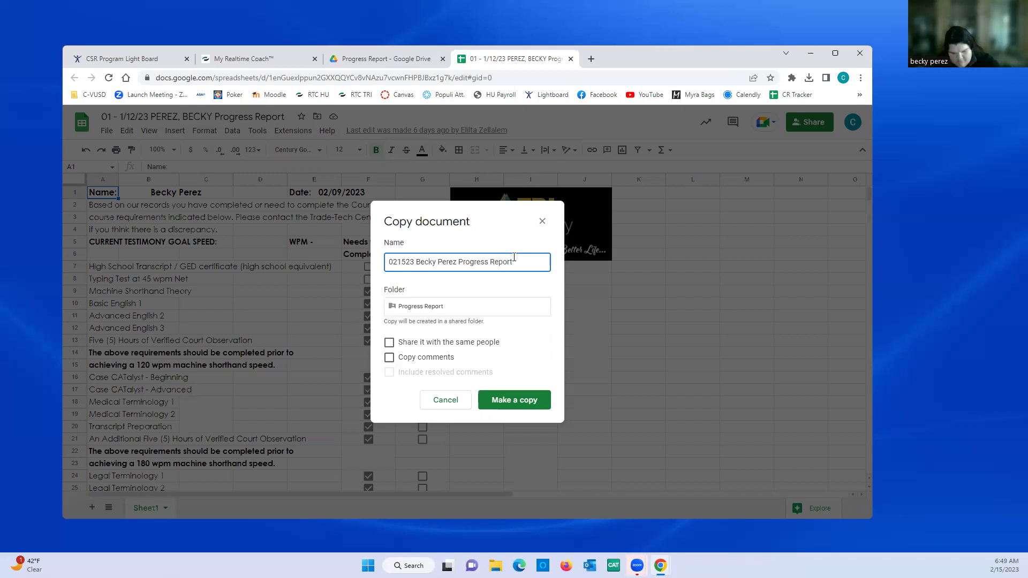
pyautogui.click(494, 400)
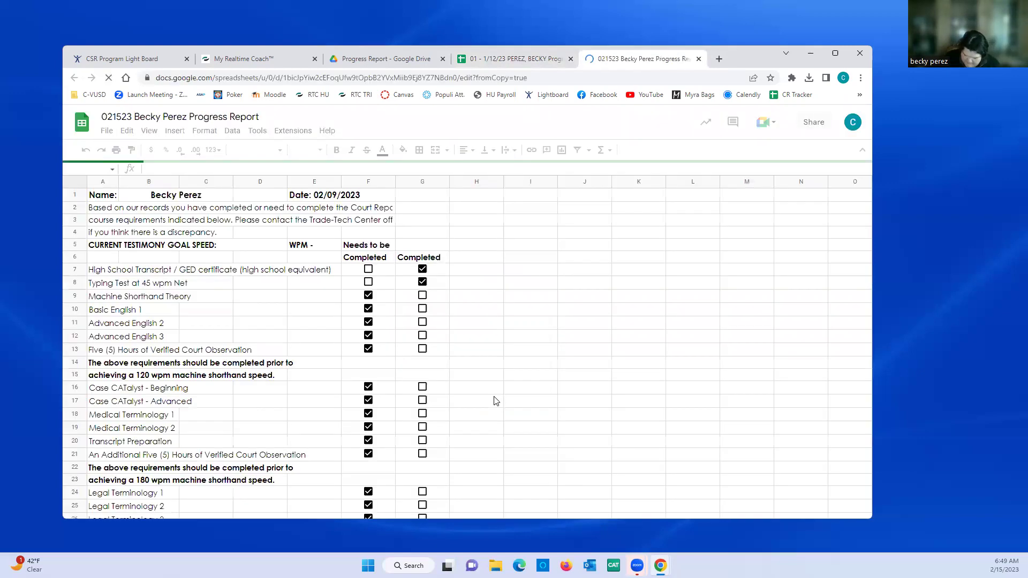
# - Change the day in merged cell E1:F1 from 09 to 15, making the date 02/15/2023
pyautogui.click(357, 197)
pyautogui.doubleClick(378, 196)
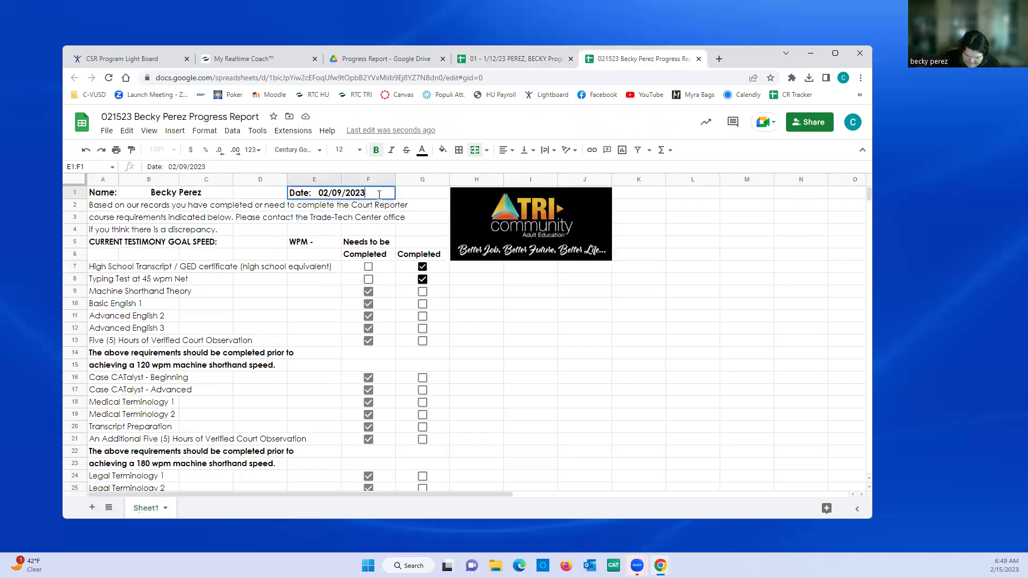
pyautogui.press('Left')
pyautogui.press('Left')
pyautogui.press('Left')
pyautogui.press('BackSpace')
pyautogui.press('BackSpace')
pyautogui.write('15')
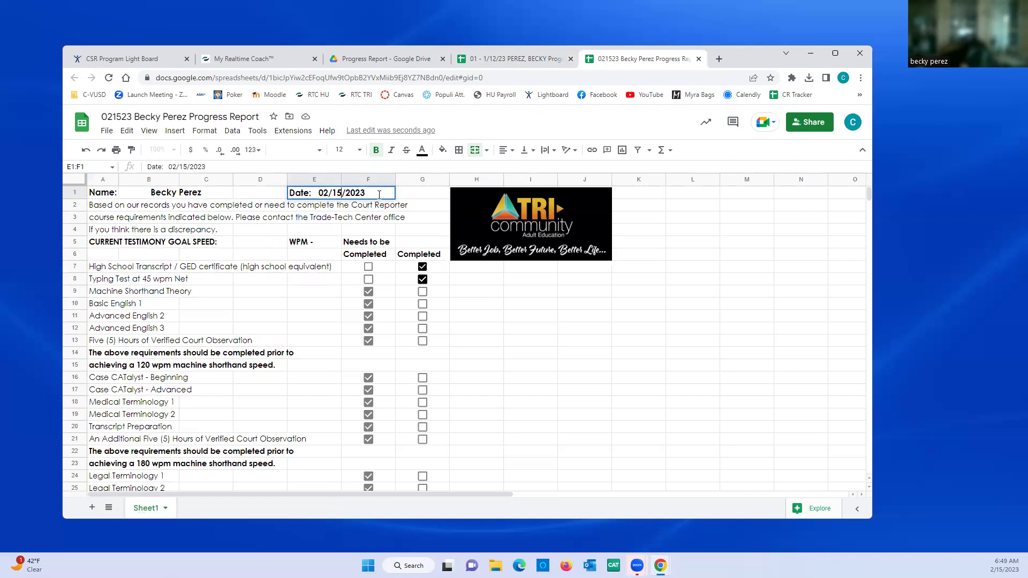
pyautogui.click(330, 242)
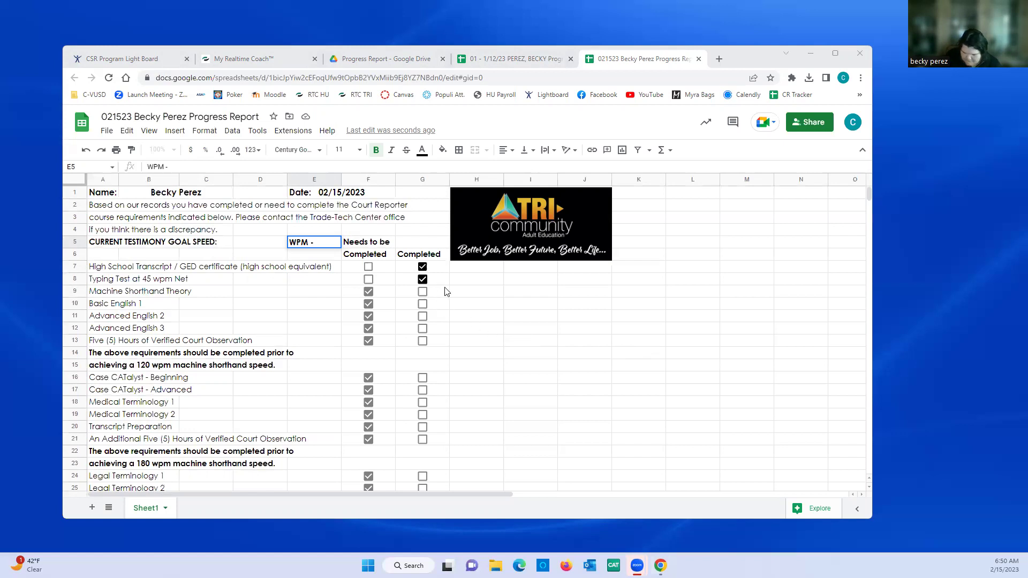
# - Enter 'Transfer Credit from Sage' in H9 beside Machine Shorthand Theory
pyautogui.click(476, 296)
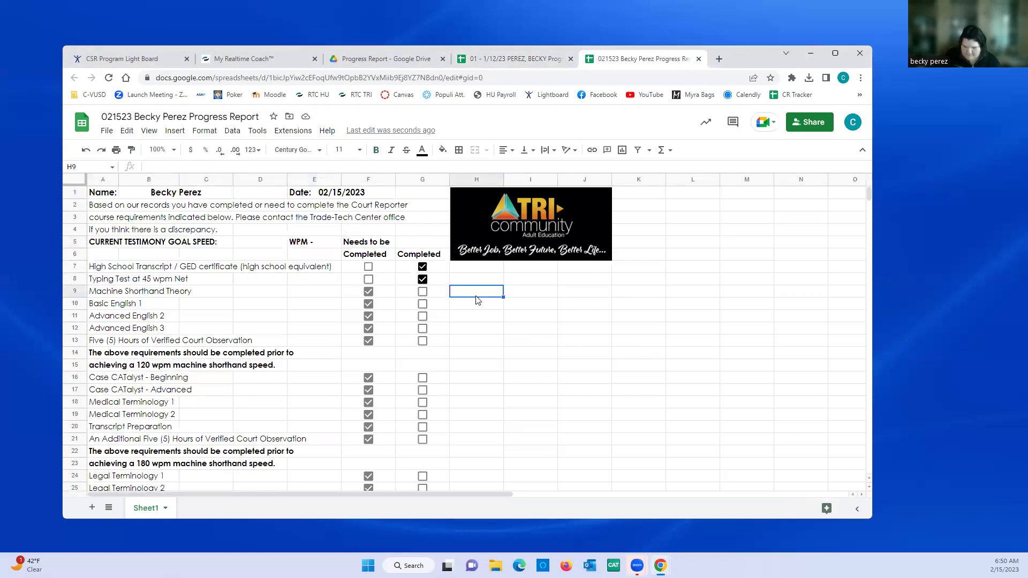
pyautogui.write('Transfer Credit')
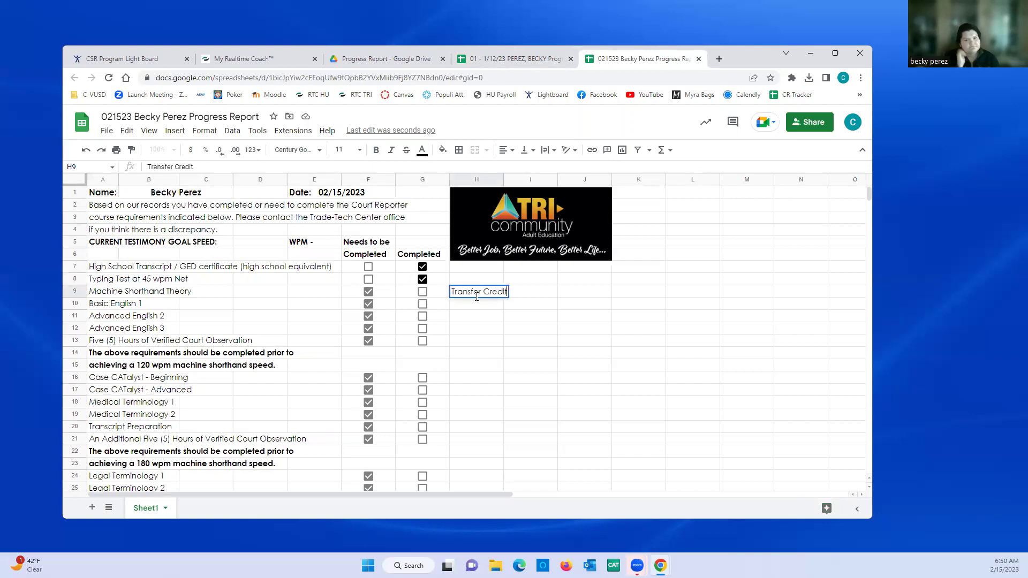
pyautogui.write(' from Sage')
pyautogui.press('Return')
pyautogui.click(477, 295)
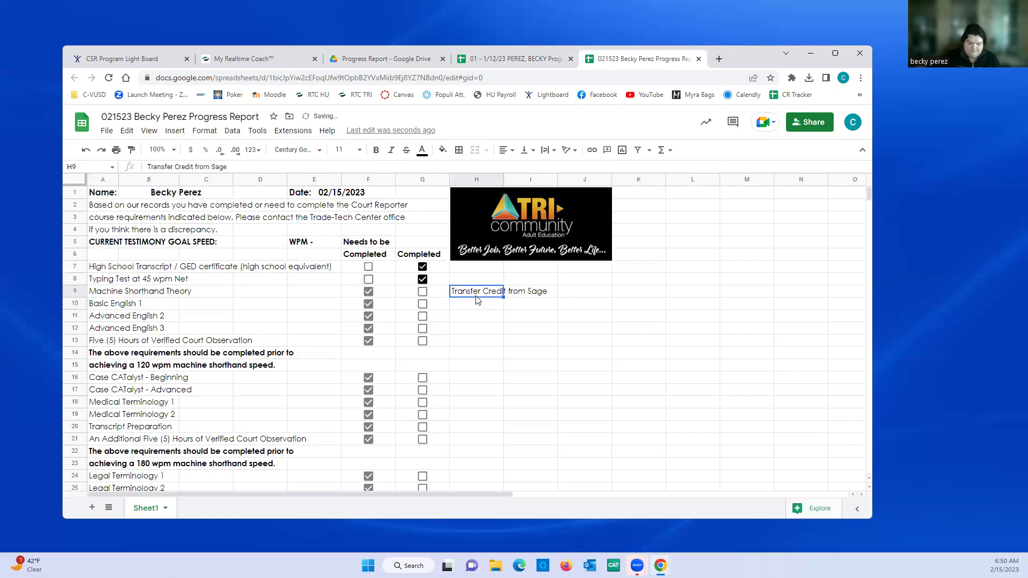
# - Mark Machine Shorthand Theory, Basic English 1, Advanced English 2–3 and court observation hours completed instead of needed
pyautogui.click(423, 292)
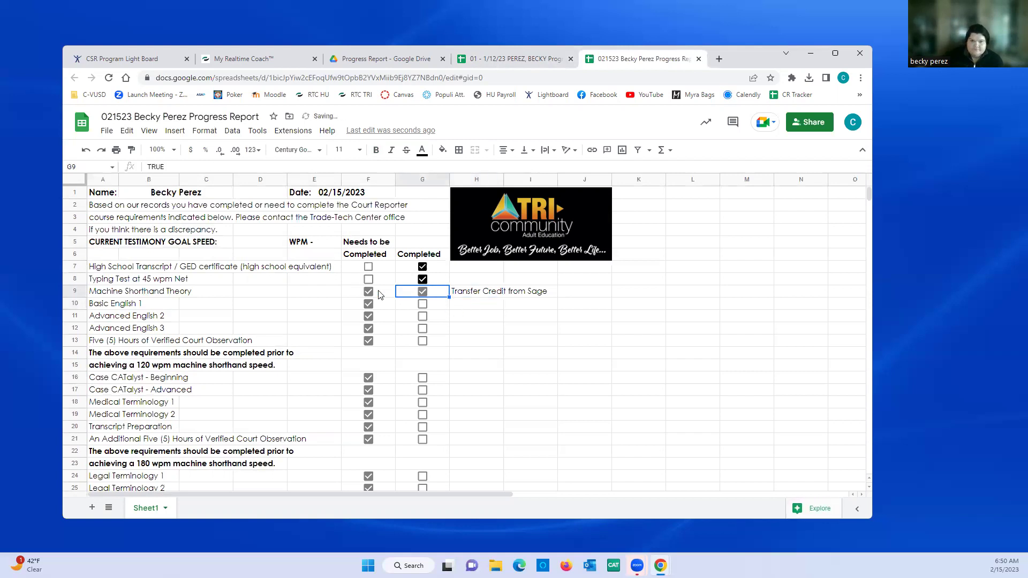
pyautogui.click(368, 293)
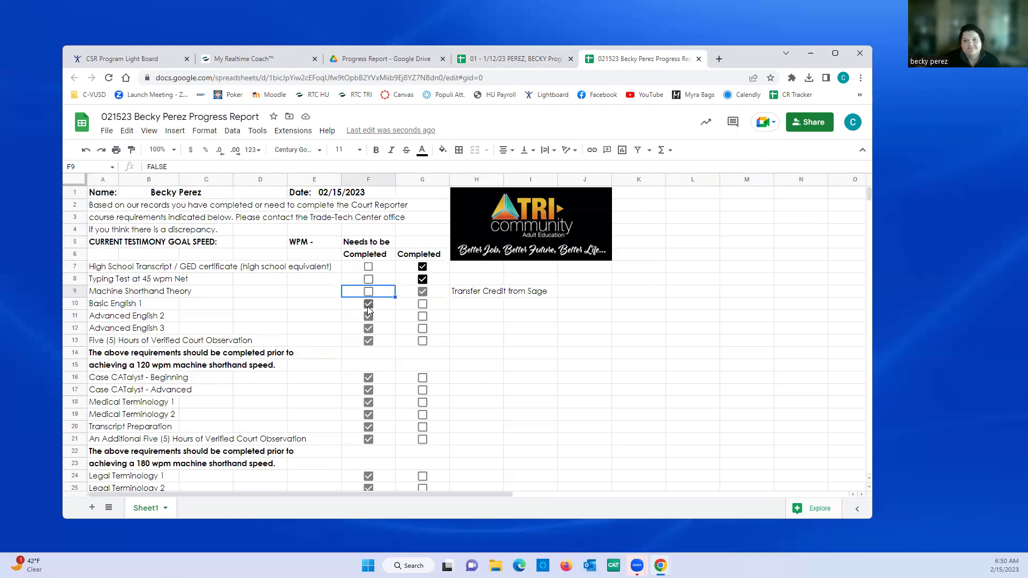
pyautogui.click(422, 305)
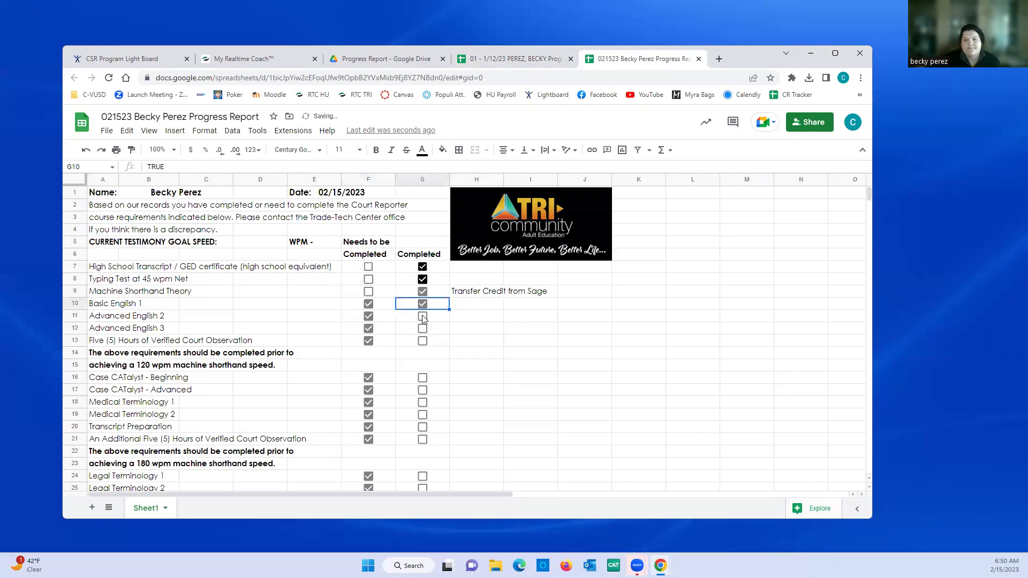
pyautogui.click(423, 316)
pyautogui.click(368, 304)
pyautogui.click(369, 315)
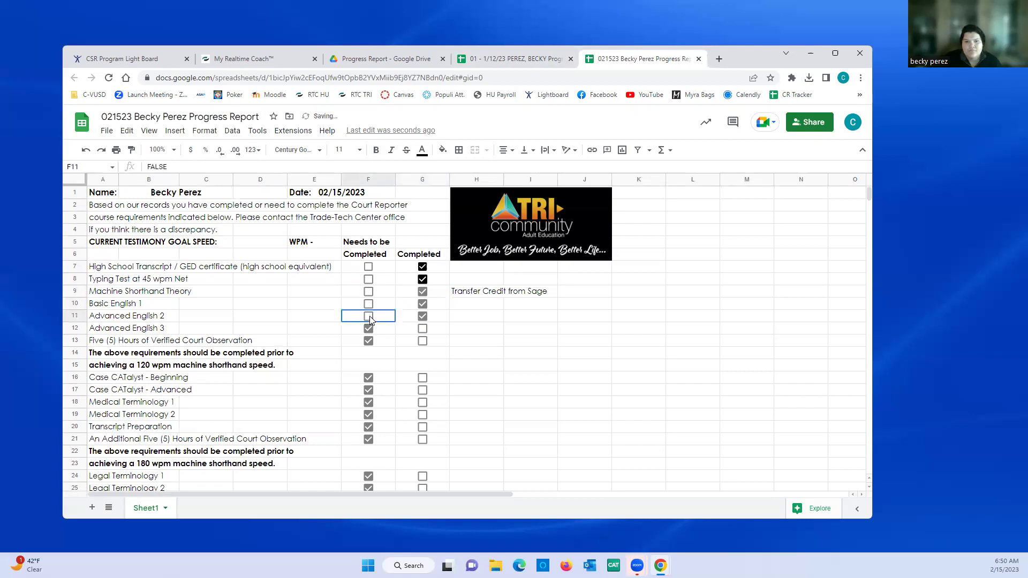
pyautogui.click(368, 329)
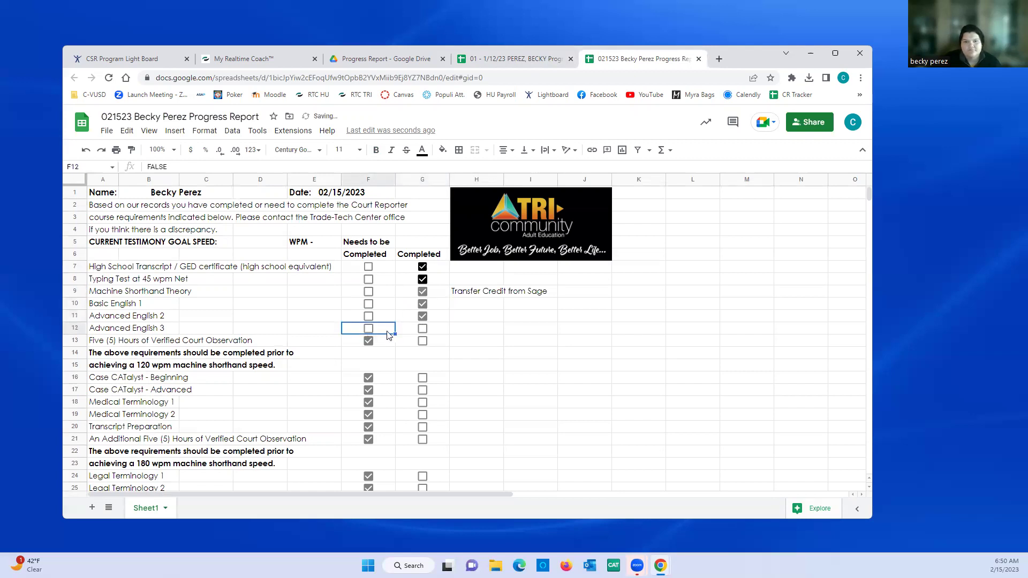
pyautogui.click(423, 329)
pyautogui.click(423, 342)
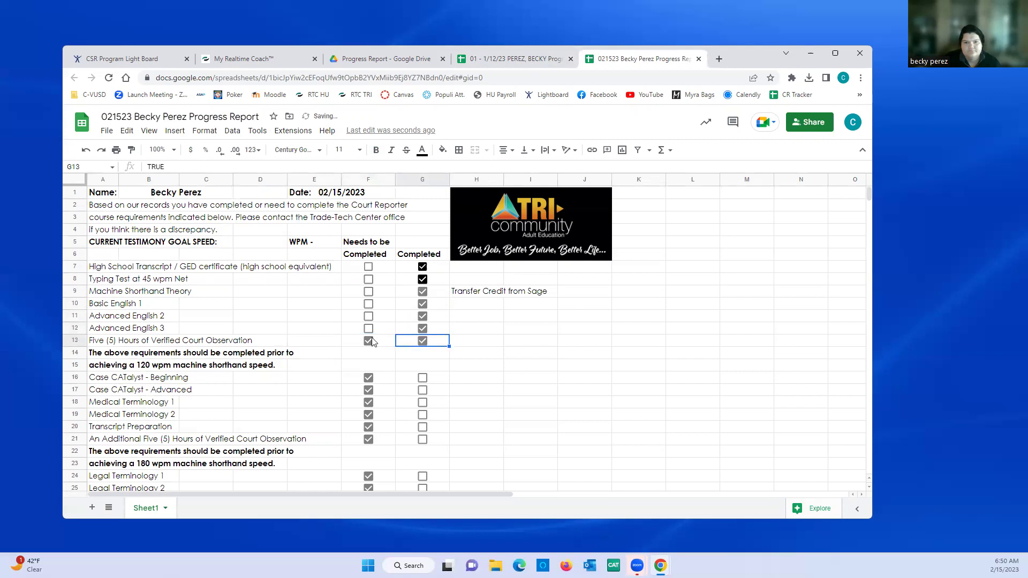
pyautogui.click(368, 341)
# - Copy the H9:I9 'Transfer Credit from Sage' note into H10:I13
pyautogui.click(458, 306)
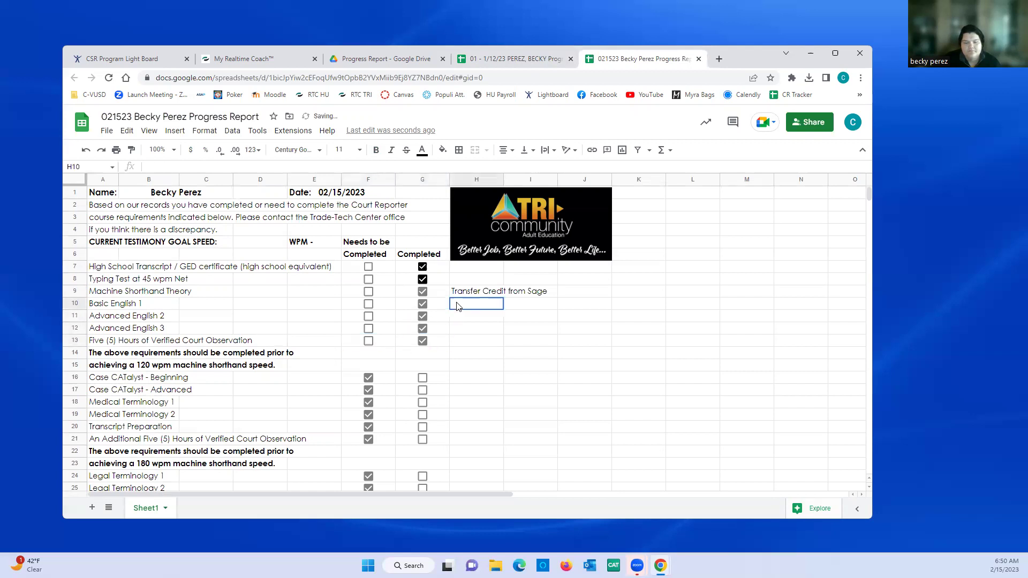
pyautogui.click(469, 293)
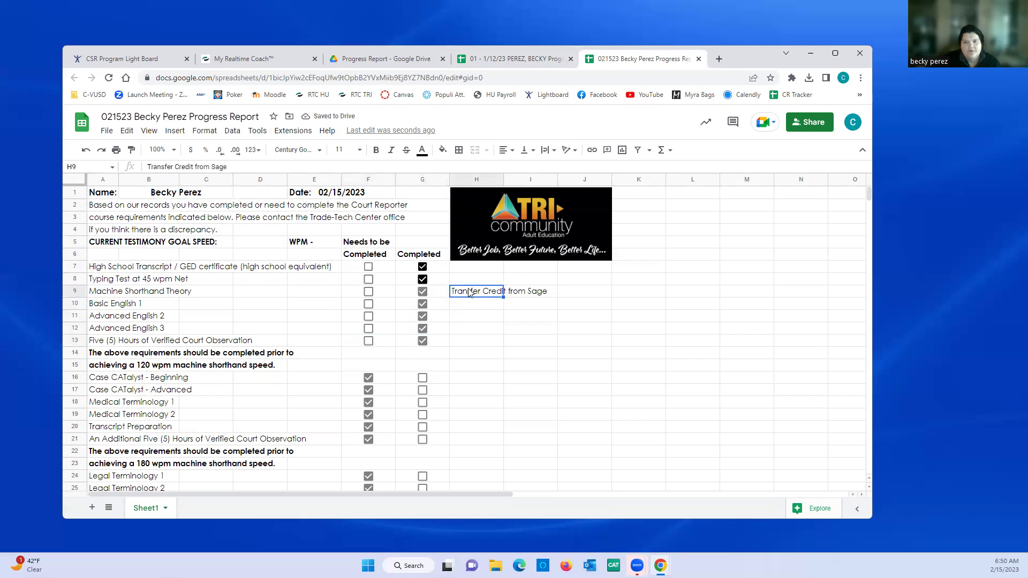
pyautogui.hotkey('shift', 'Right')
pyautogui.hotkey('ctrl', 'c')
pyautogui.press('Down')
pyautogui.hotkey('shift', 'Right')
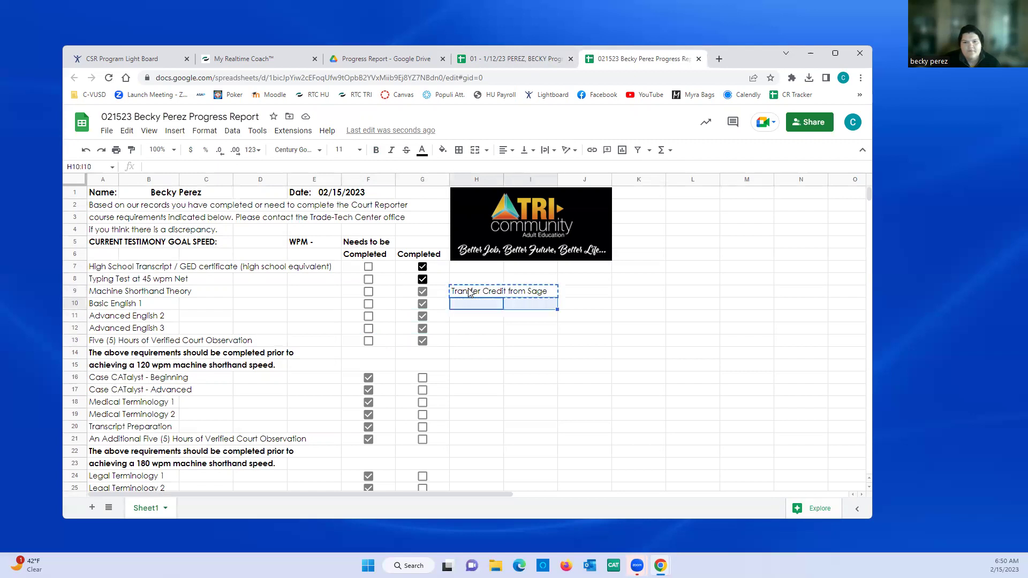
pyautogui.hotkey('shift', 'Down')
pyautogui.hotkey('shift', 'Down')
pyautogui.hotkey('shift', 'Down')
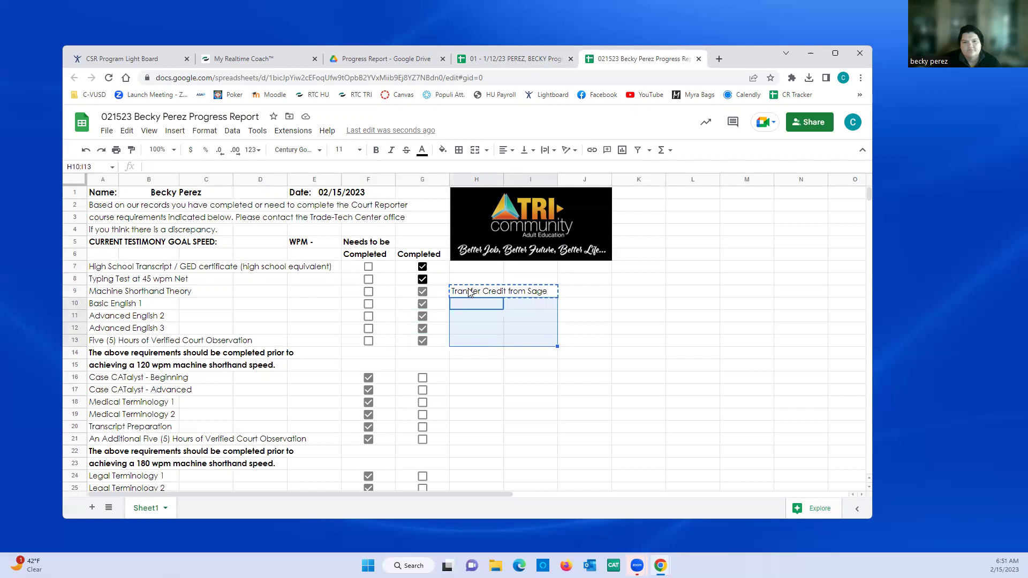
pyautogui.hotkey('ctrl', 'v')
pyautogui.press('Down')
pyautogui.press('Down')
pyautogui.press('Down')
pyautogui.press('Down')
pyautogui.press('Down')
pyautogui.press('Down')
pyautogui.press('Left')
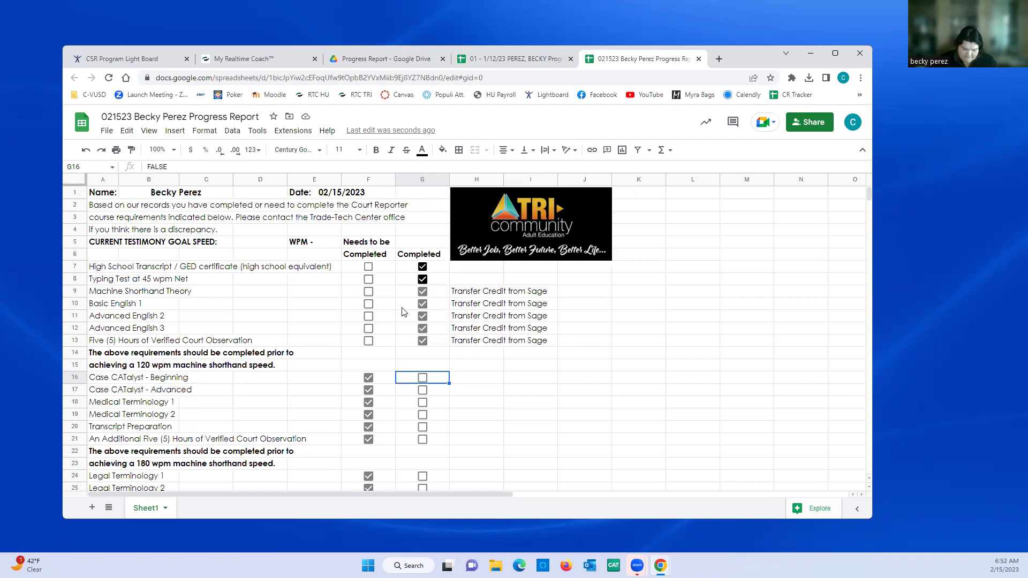
# - Mark Case CATalyst Beginning/Advanced, Medical Terminology 1–2 and Transcript Preparation completed instead of needed
pyautogui.click(369, 378)
pyautogui.click(368, 391)
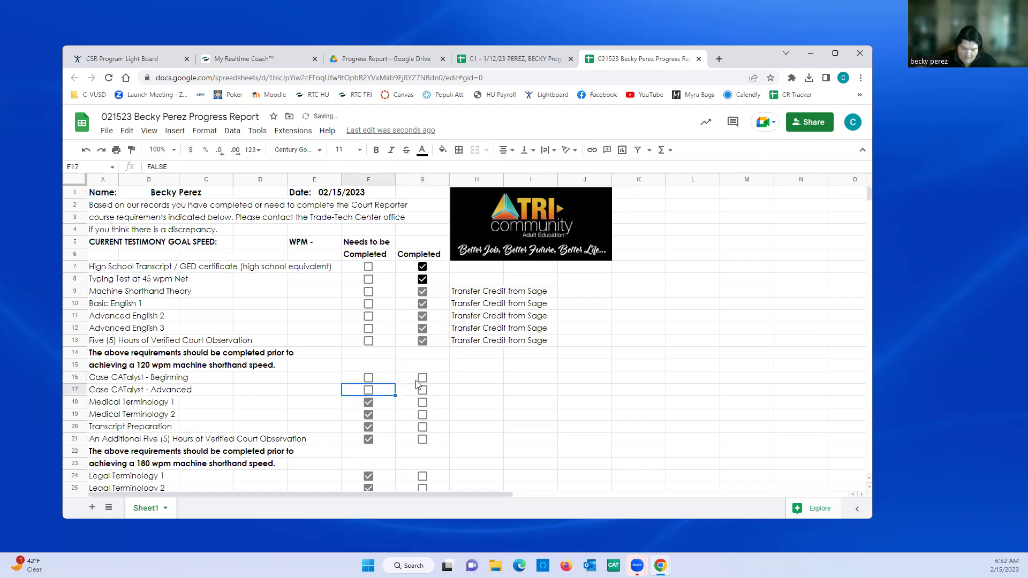
pyautogui.click(423, 378)
pyautogui.click(422, 390)
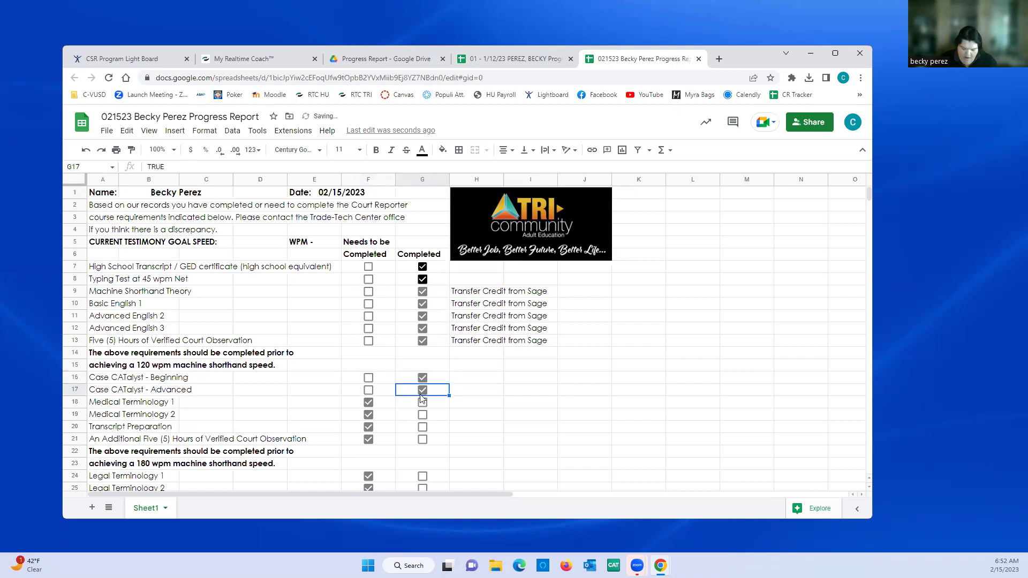
pyautogui.click(422, 403)
pyautogui.click(423, 416)
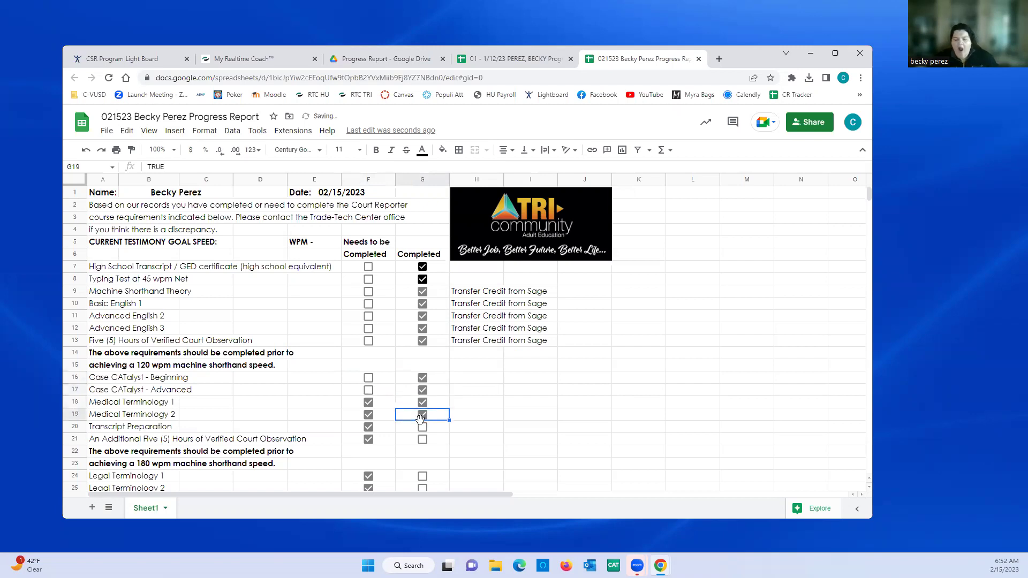
pyautogui.click(422, 428)
pyautogui.click(368, 427)
pyautogui.click(369, 415)
pyautogui.click(369, 403)
# - Paste the 'Transfer Credit from Sage' note into H16:I21
pyautogui.click(465, 383)
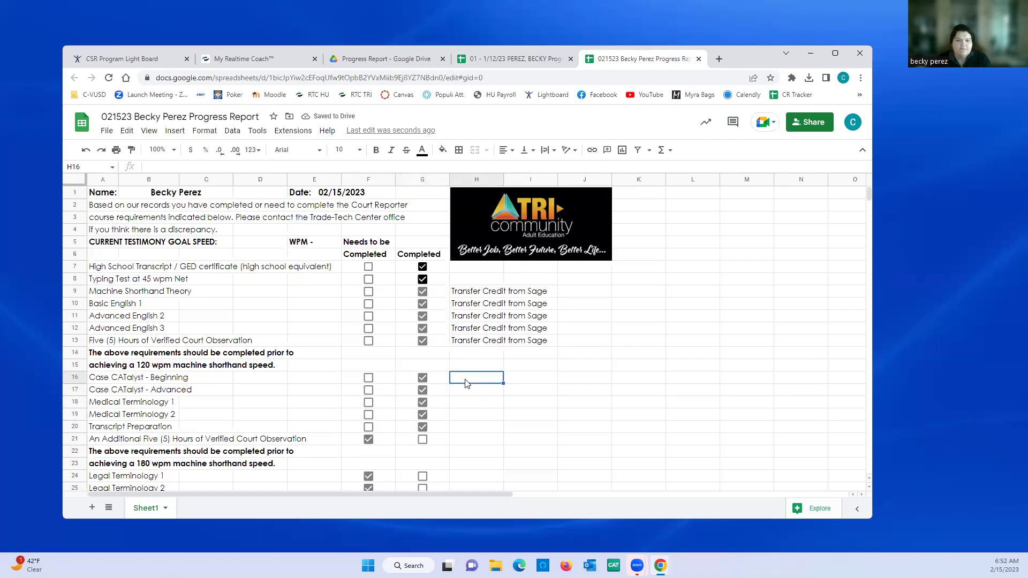
pyautogui.hotkey('shift', 'Right')
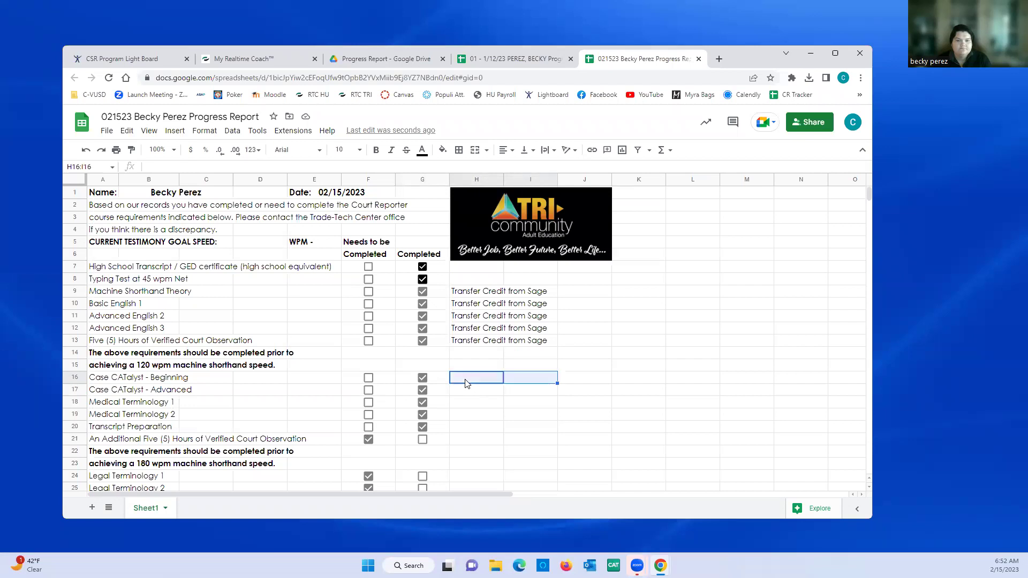
pyautogui.hotkey('shift', 'Down')
pyautogui.hotkey('shift', 'Down')
pyautogui.hotkey('shift', 'Down')
pyautogui.hotkey('shift', 'Down')
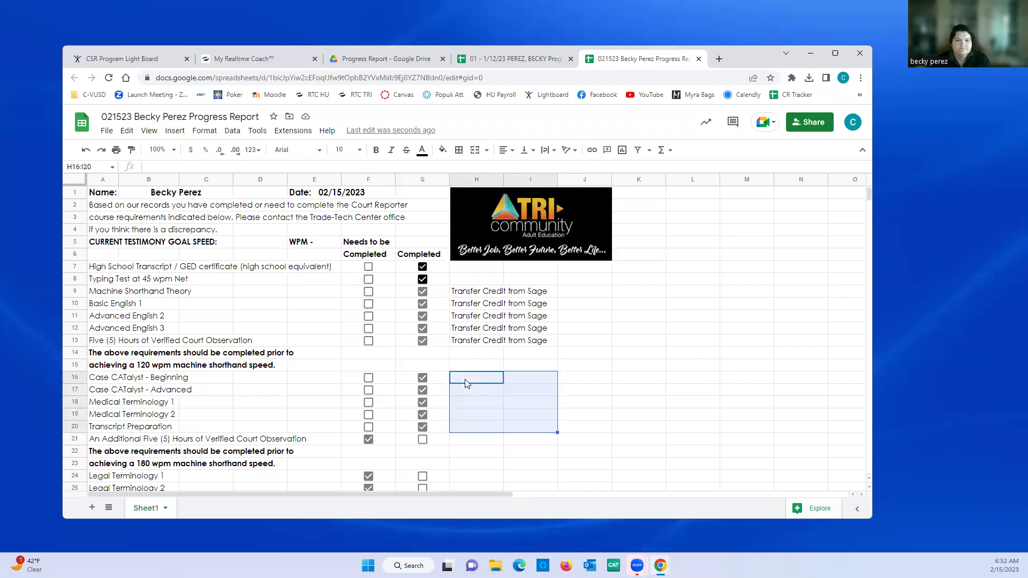
pyautogui.hotkey('shift', 'Down')
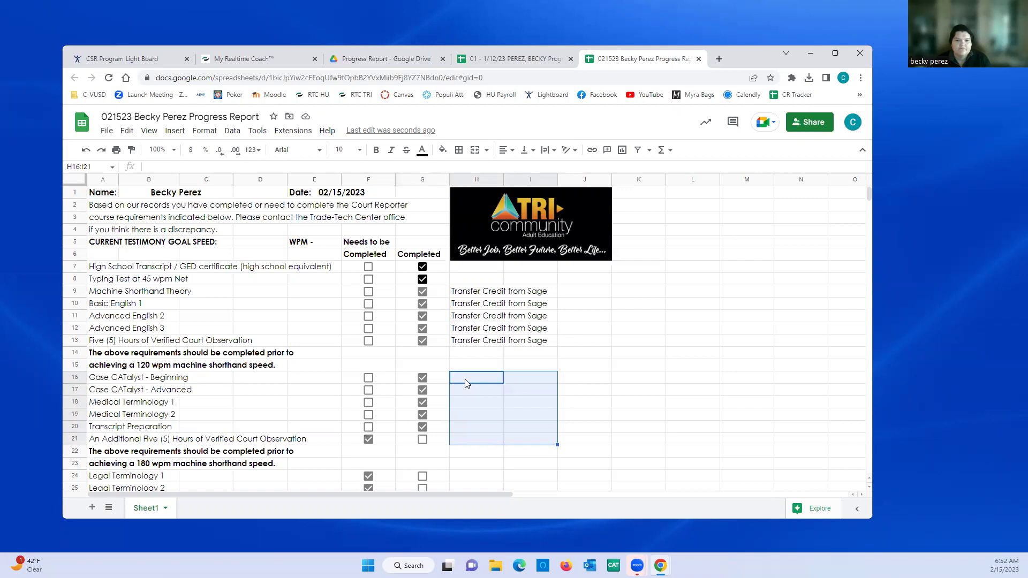
pyautogui.hotkey('ctrl', 'v')
pyautogui.click(465, 382)
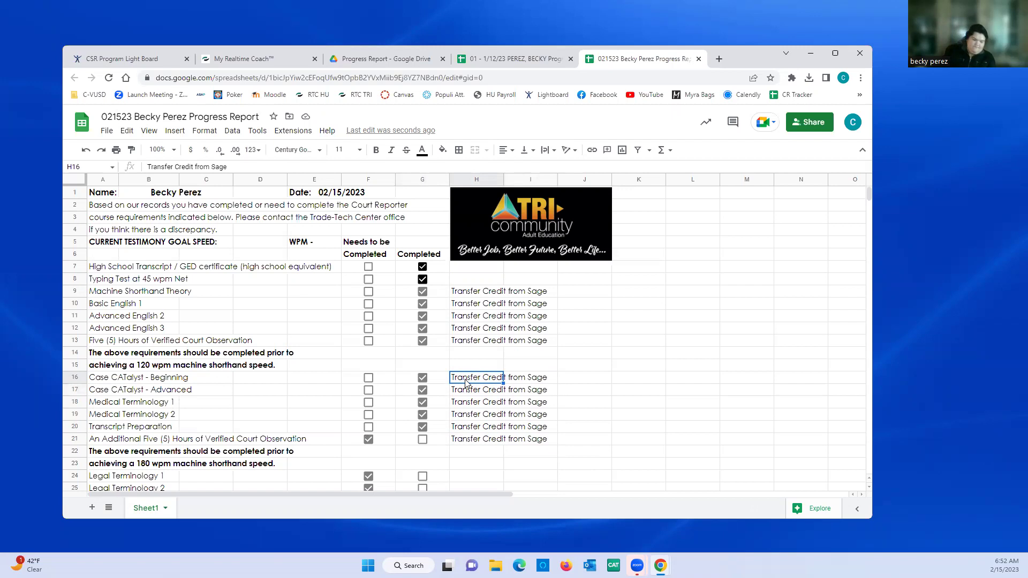
# - Mark the additional observation hours and Legal Terminology 1–3 completed instead of needed
pyautogui.click(423, 443)
pyautogui.click(368, 440)
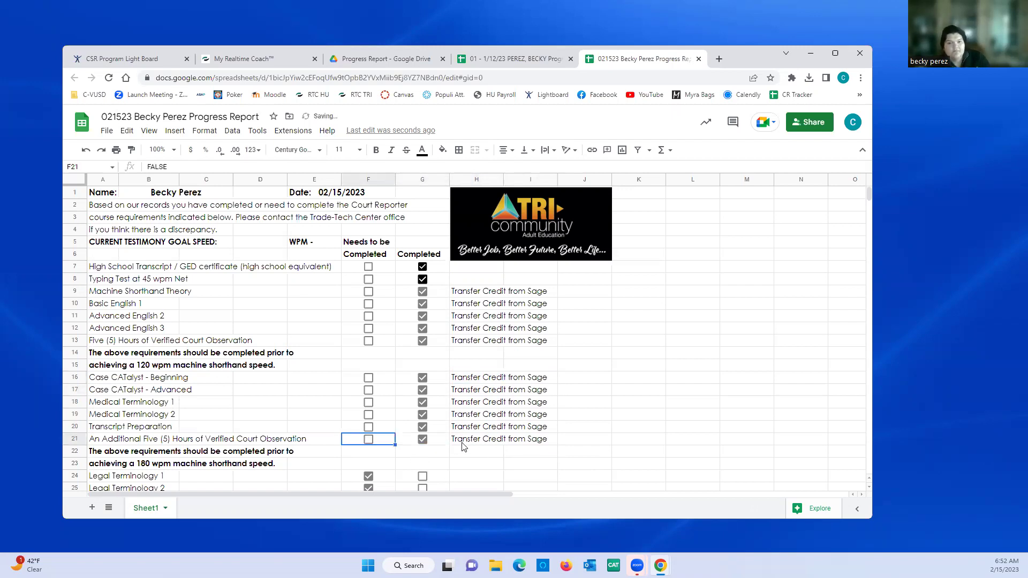
pyautogui.scroll(-4, 673, 445)
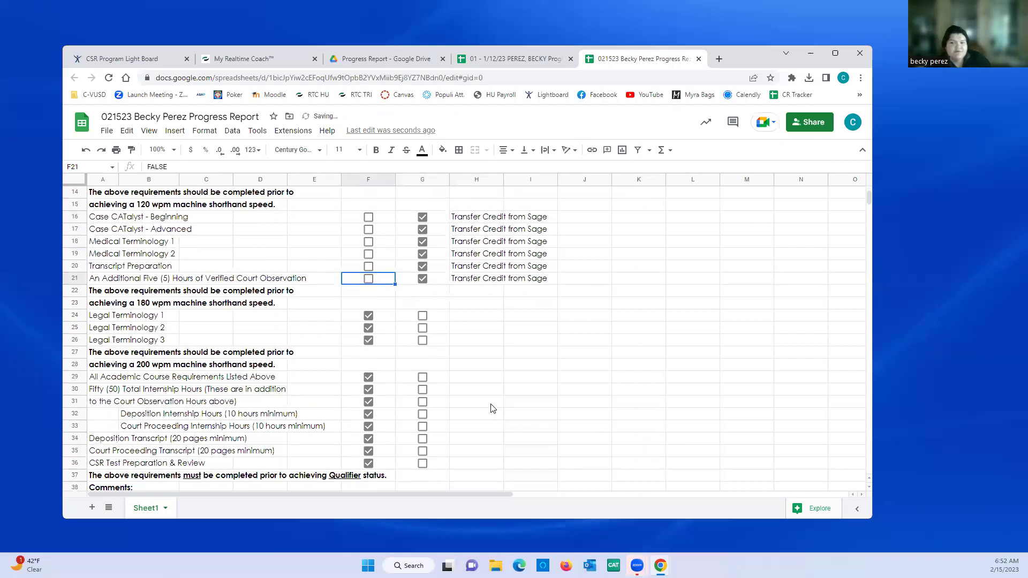
pyautogui.click(422, 316)
pyautogui.click(423, 328)
pyautogui.click(420, 340)
pyautogui.click(368, 316)
pyautogui.click(368, 328)
pyautogui.click(368, 341)
# - Paste the 'Transfer Credit from Sage' note into H24:I26
pyautogui.click(476, 318)
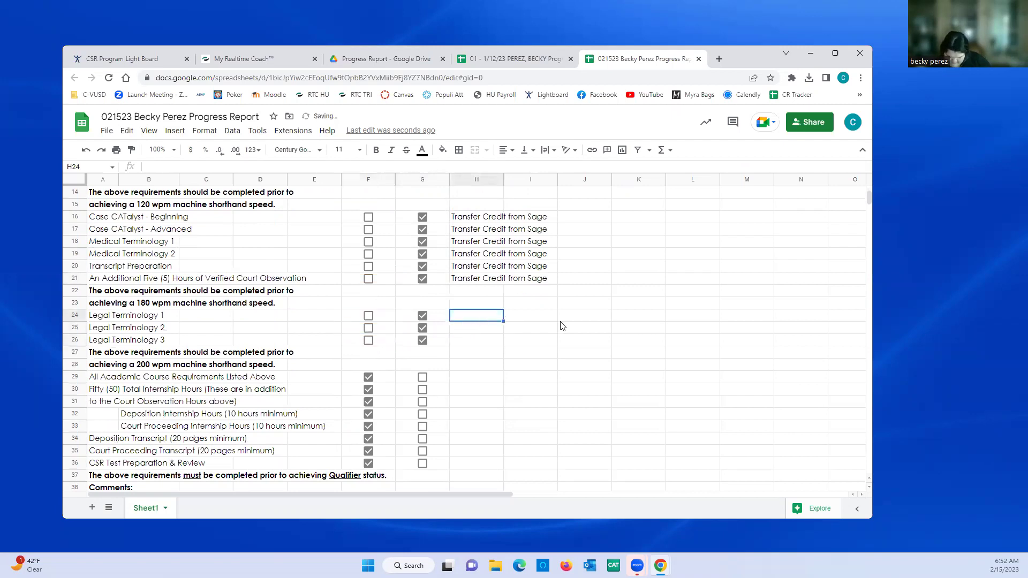
pyautogui.hotkey('shift', 'Right')
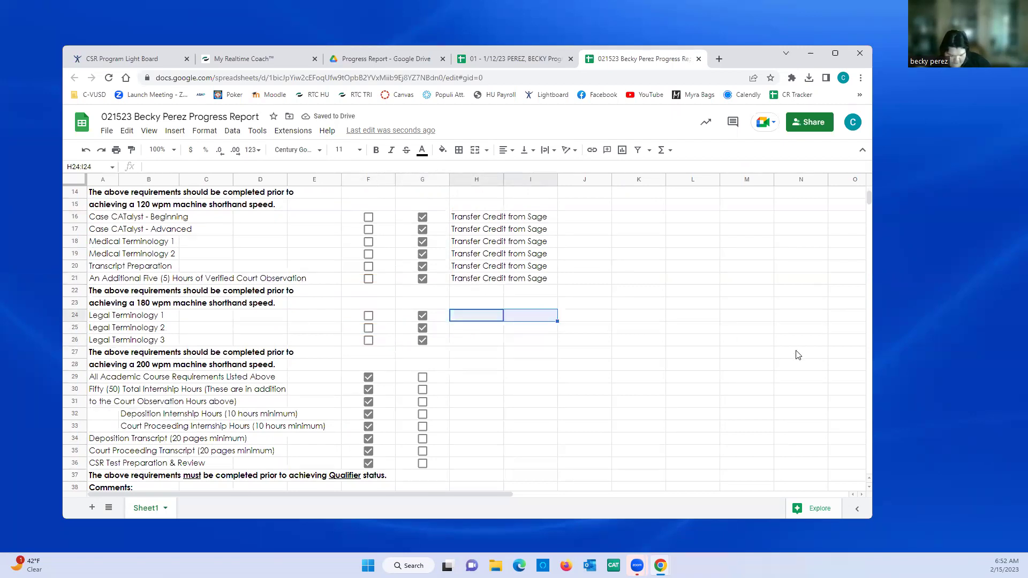
pyautogui.hotkey('shift', 'Down')
pyautogui.hotkey('shift', 'Down')
pyautogui.hotkey('ctrl', 'v')
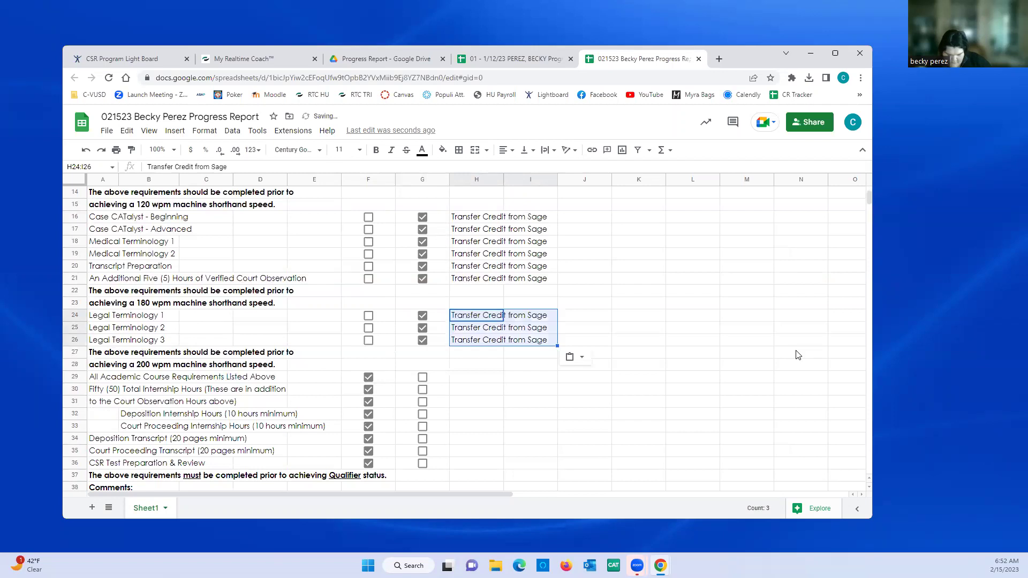
pyautogui.click(468, 401)
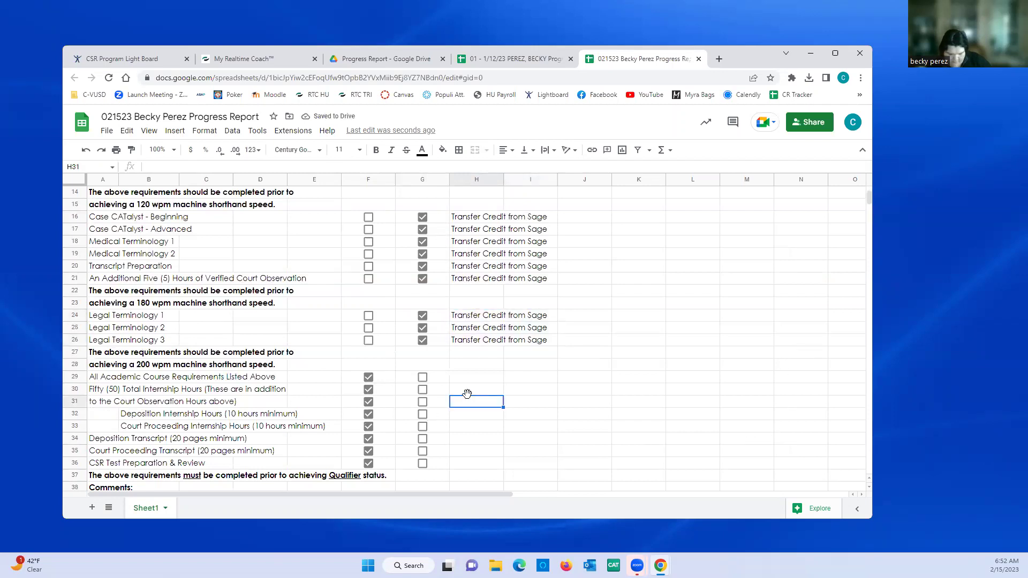
# - Mark rows 29–33, the academic requirements and internship hours, completed instead of needed
pyautogui.click(423, 378)
pyautogui.click(368, 378)
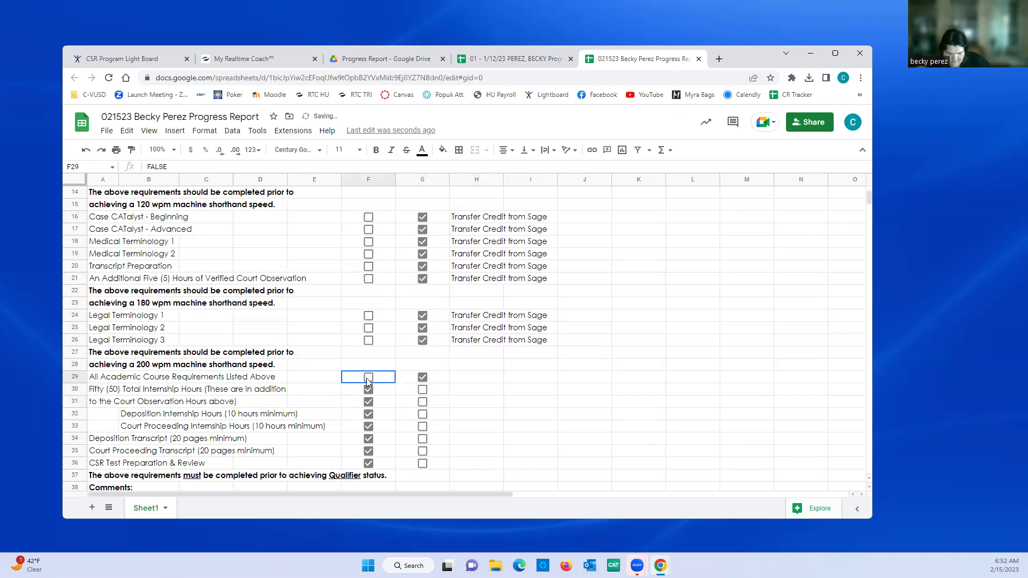
pyautogui.click(423, 390)
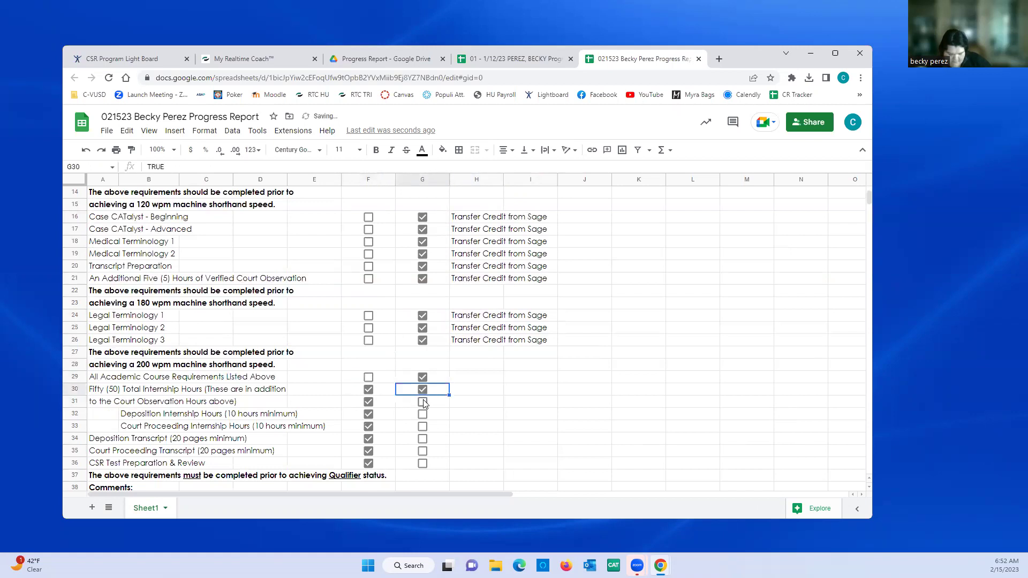
pyautogui.click(422, 402)
pyautogui.click(423, 415)
pyautogui.click(422, 427)
pyautogui.click(368, 424)
pyautogui.click(368, 414)
pyautogui.click(369, 402)
pyautogui.click(368, 390)
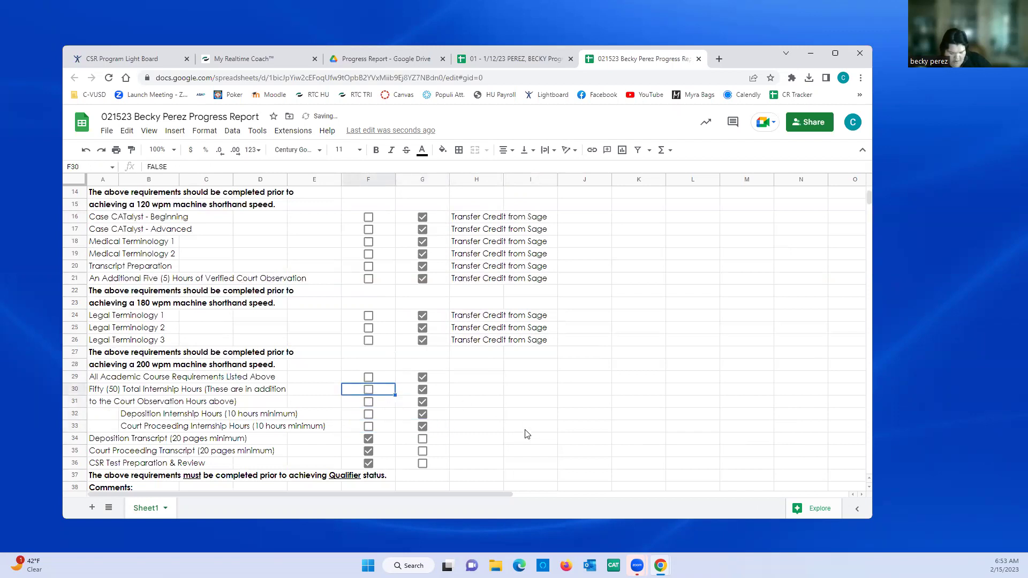
# - Mark Deposition Transcript, Court Proceeding Transcript and CSR Test Preparation & Review completed instead of needed
pyautogui.click(423, 439)
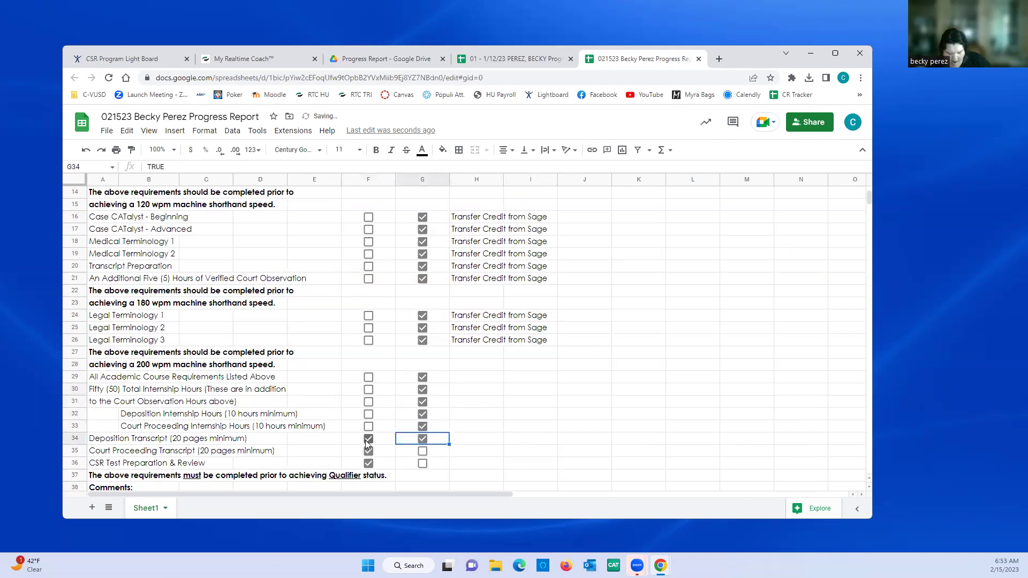
pyautogui.click(368, 439)
pyautogui.click(368, 451)
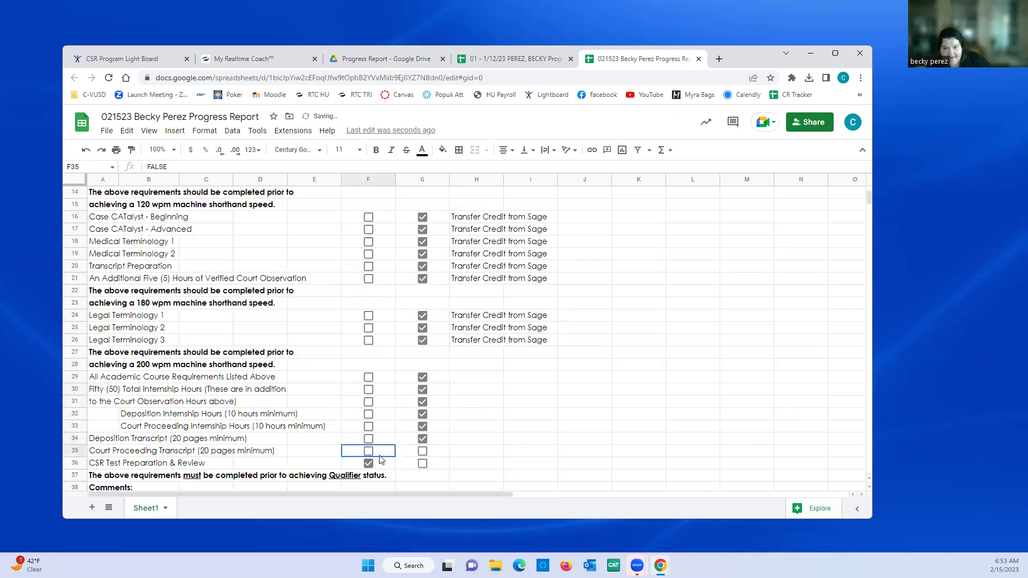
pyautogui.click(422, 451)
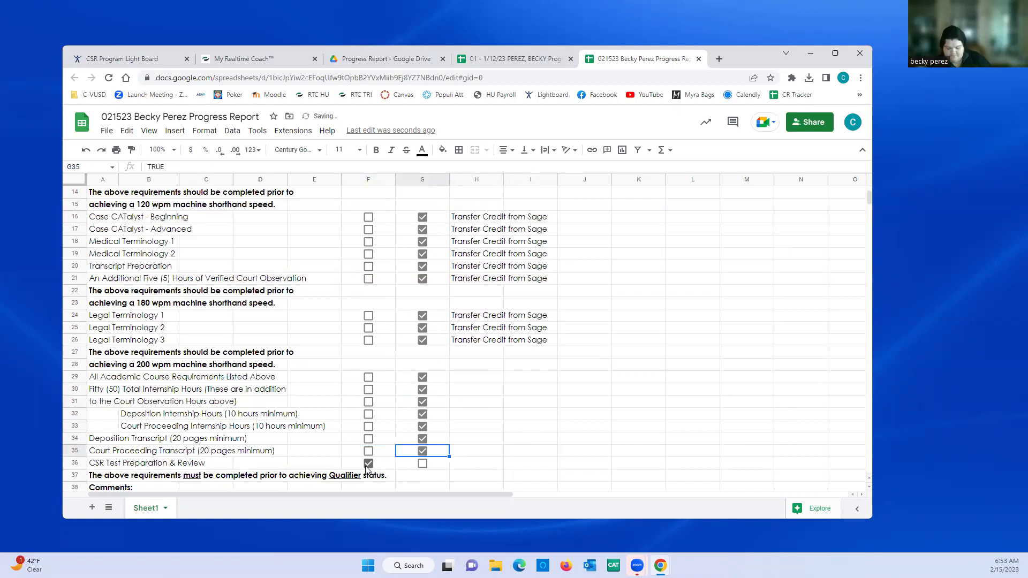
pyautogui.click(368, 463)
pyautogui.click(422, 463)
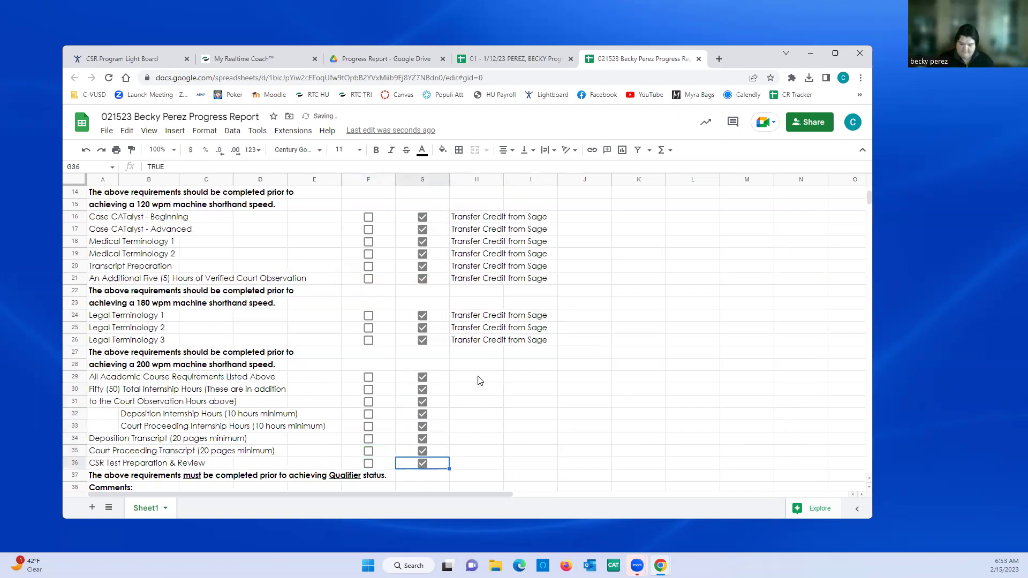
# - Paste the 'Transfer Credit from Sage' note into H29:I36
pyautogui.click(480, 377)
pyautogui.hotkey('shift', 'Right')
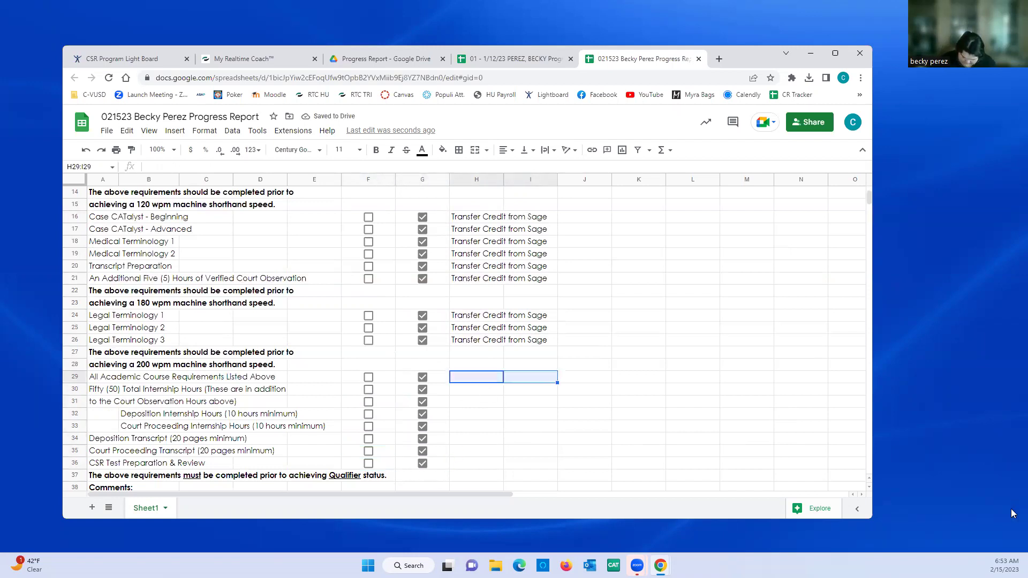
pyautogui.hotkey('shift', 'Down')
pyautogui.hotkey('shift', 'Down')
pyautogui.hotkey('shift', 'Down')
pyautogui.hotkey('shift', 'Down')
pyautogui.hotkey('shift', 'Down')
pyautogui.hotkey('shift', 'Down')
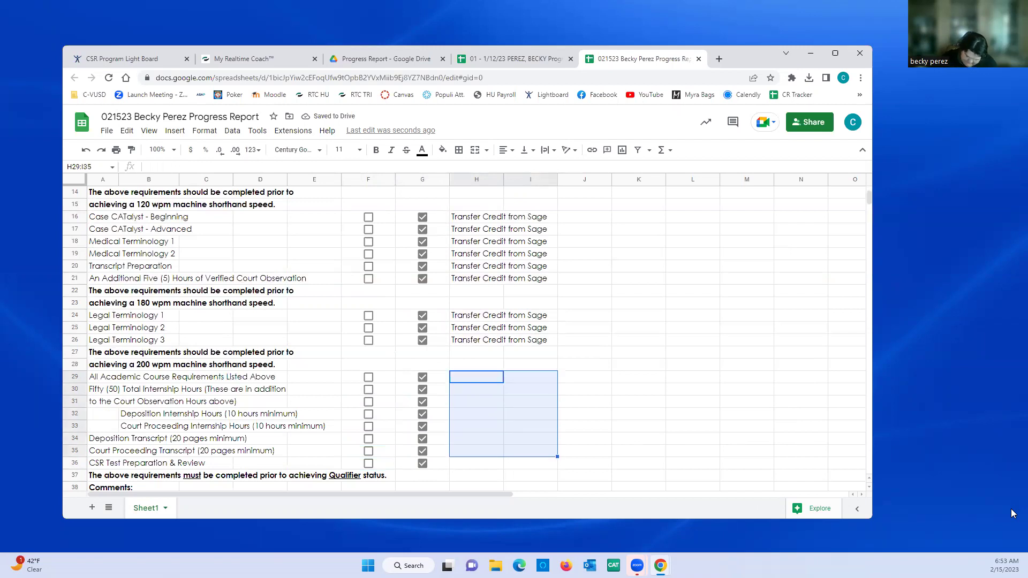
pyautogui.hotkey('shift', 'Down')
pyautogui.write('Transfer Credit from Sage Transfer Credit from Sage Transfer Credit from Sage Transfer Credit from Sage Transfer Credit from Sage Transfer Credit from Sage Transfer Credit from Sage Transfer Credit from Sage')
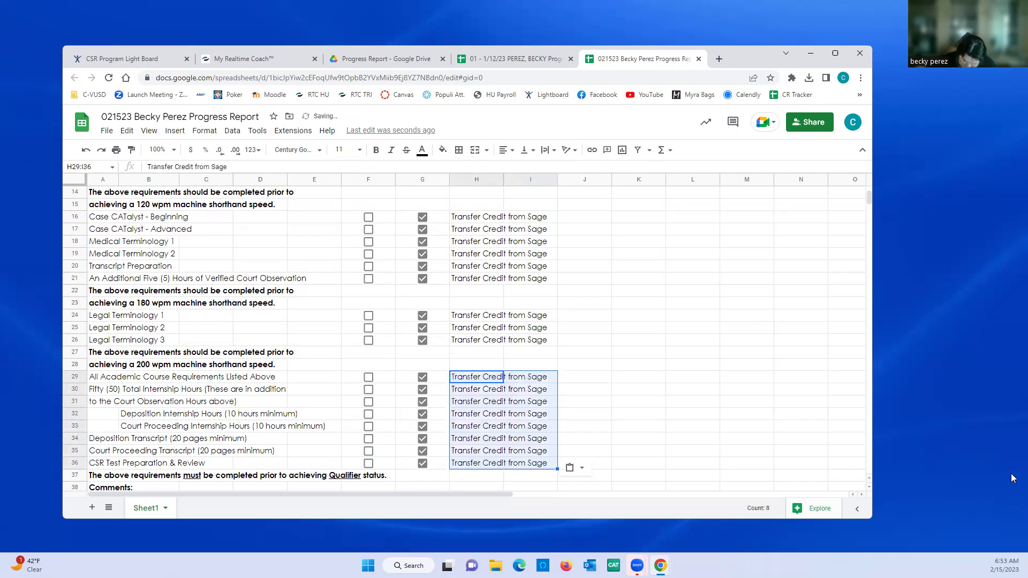
pyautogui.click(578, 365)
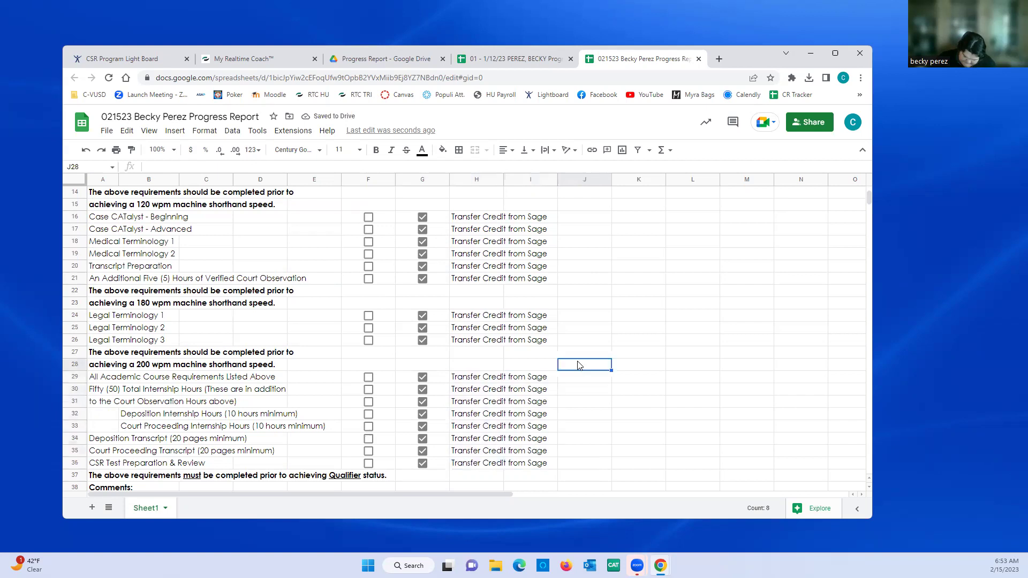
pyautogui.scroll(-2, 578, 365)
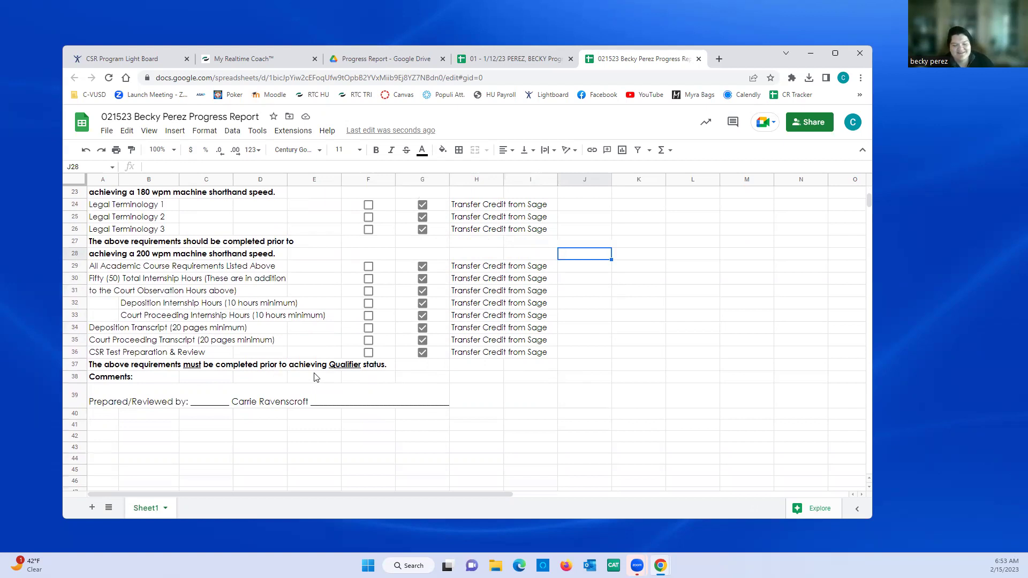
# - Add 'Quals' to the heading in E5 so it reads 'WPM - Quals'
pyautogui.scroll(2, 315, 378)
pyautogui.scroll(5, 314, 378)
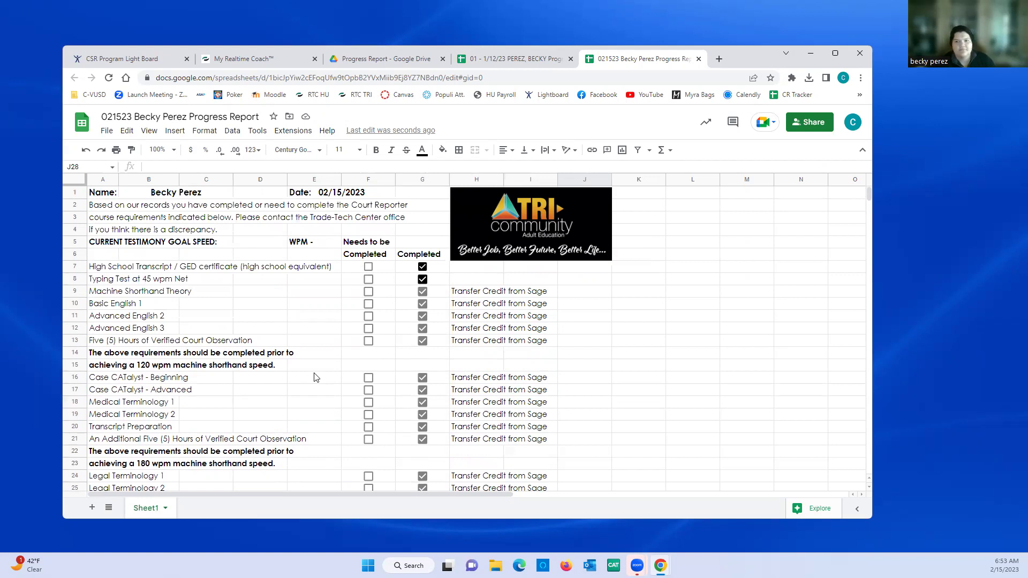
pyautogui.click(327, 243)
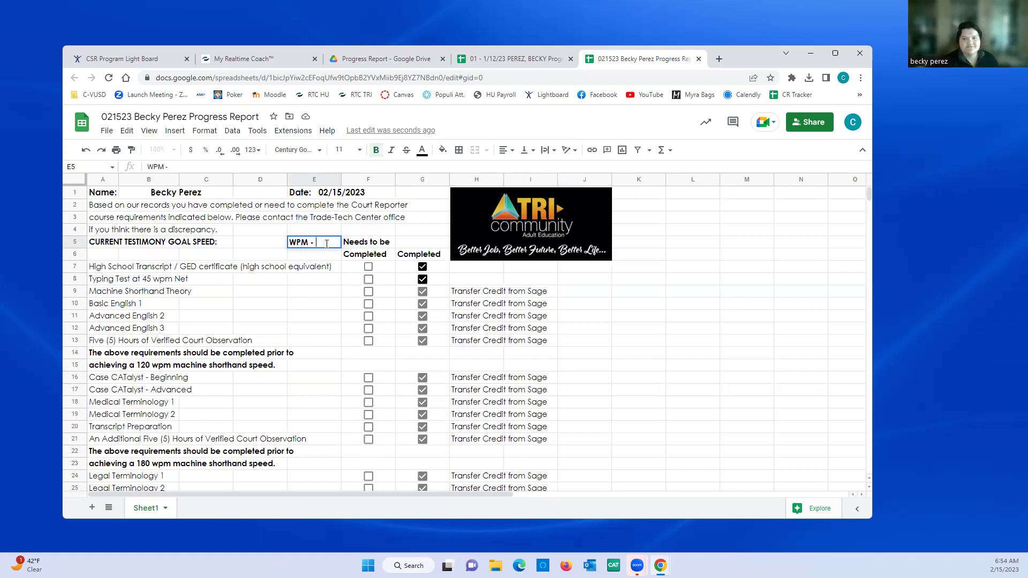
pyautogui.write('Quals')
pyautogui.press('Return')
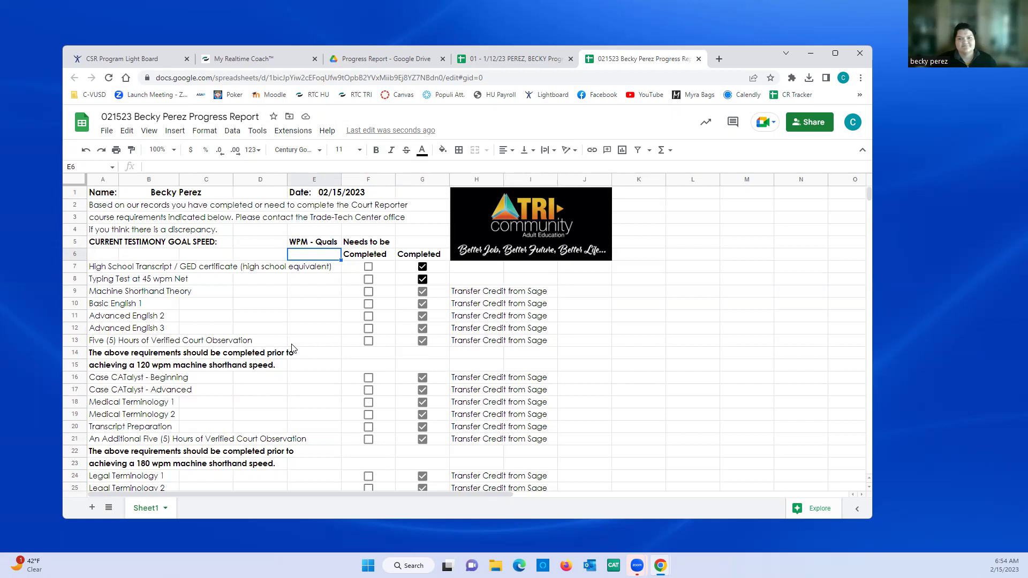
pyautogui.scroll(-10, 292, 348)
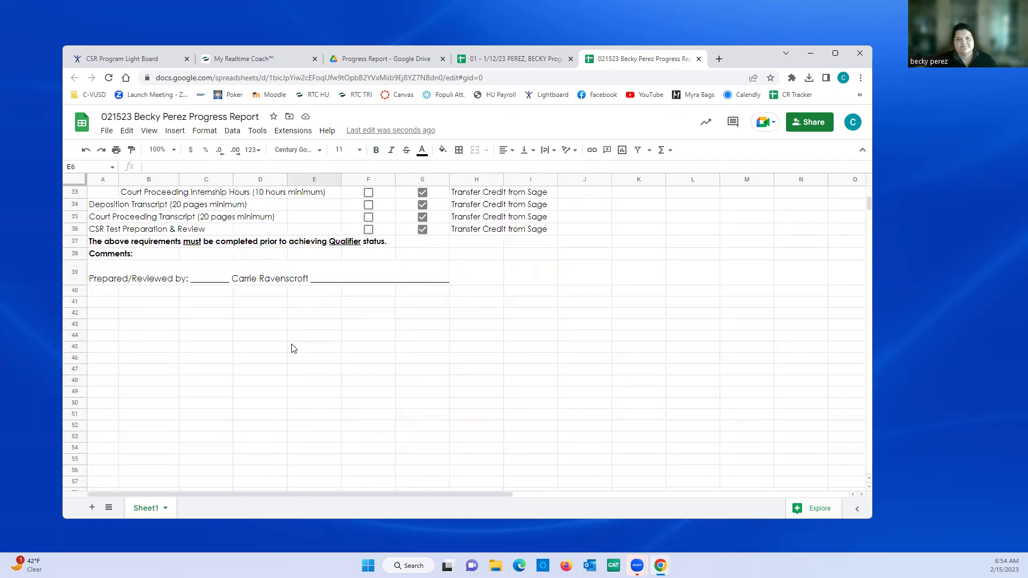
pyautogui.scroll(10, 292, 349)
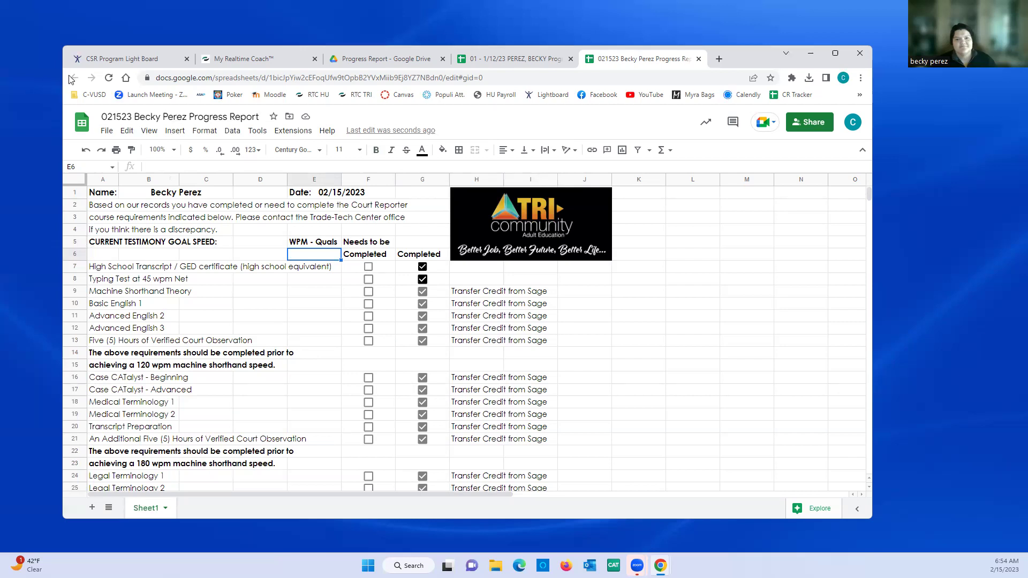
# - Export the sheet through File > Download as a PDF (.pdf) file
pyautogui.click(107, 132)
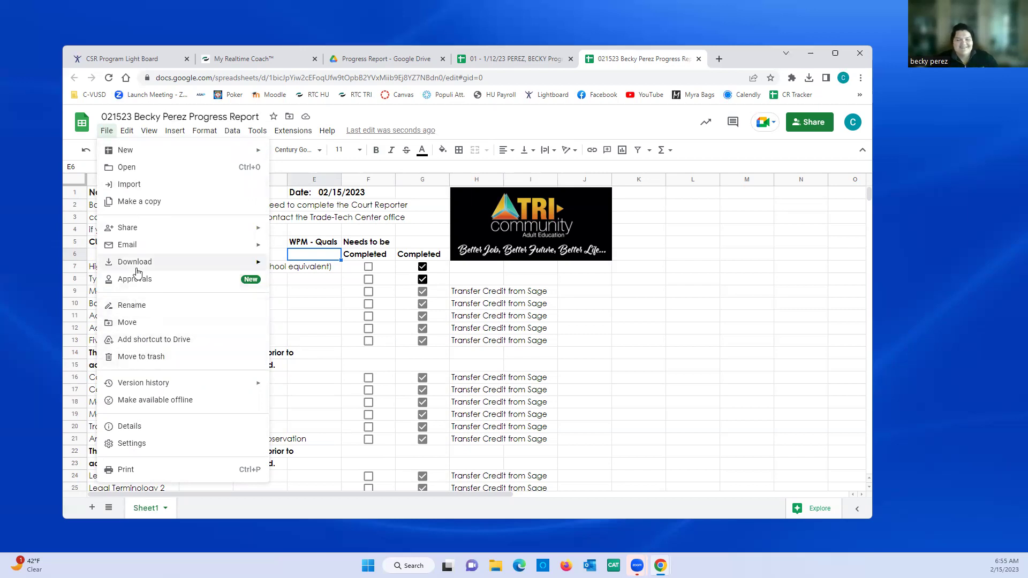
pyautogui.moveTo(138, 263)
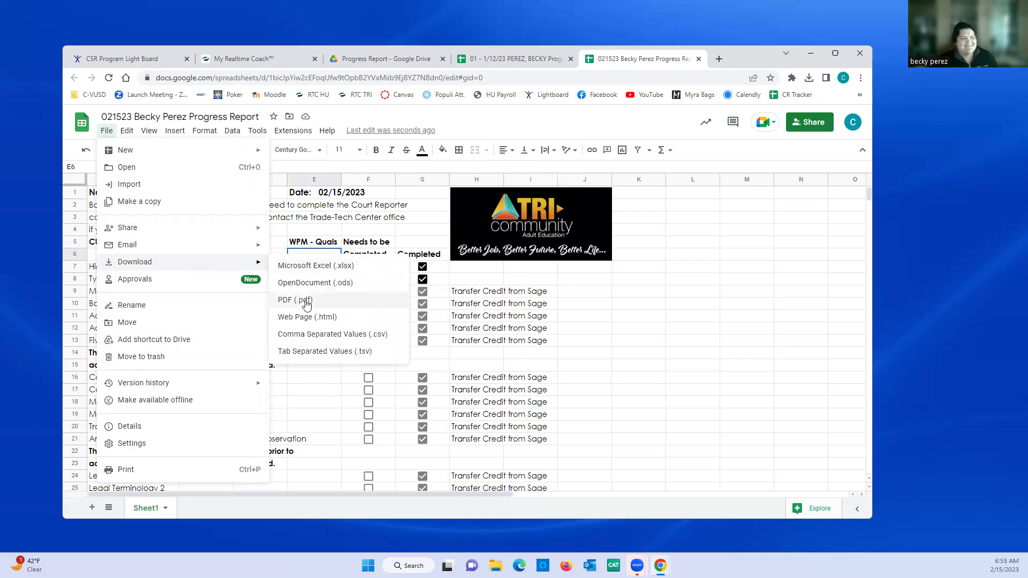
pyautogui.click(303, 301)
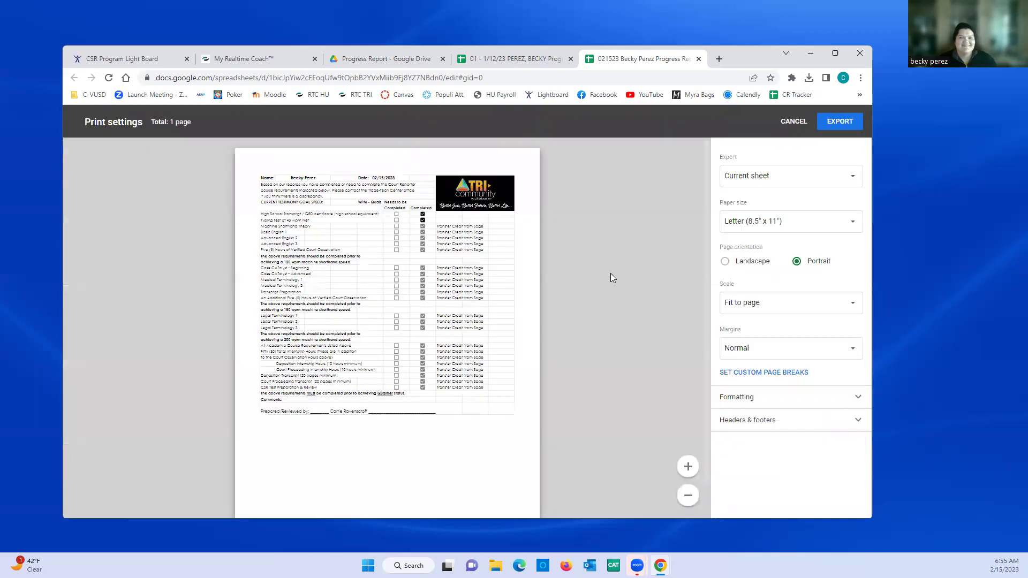
pyautogui.click(840, 122)
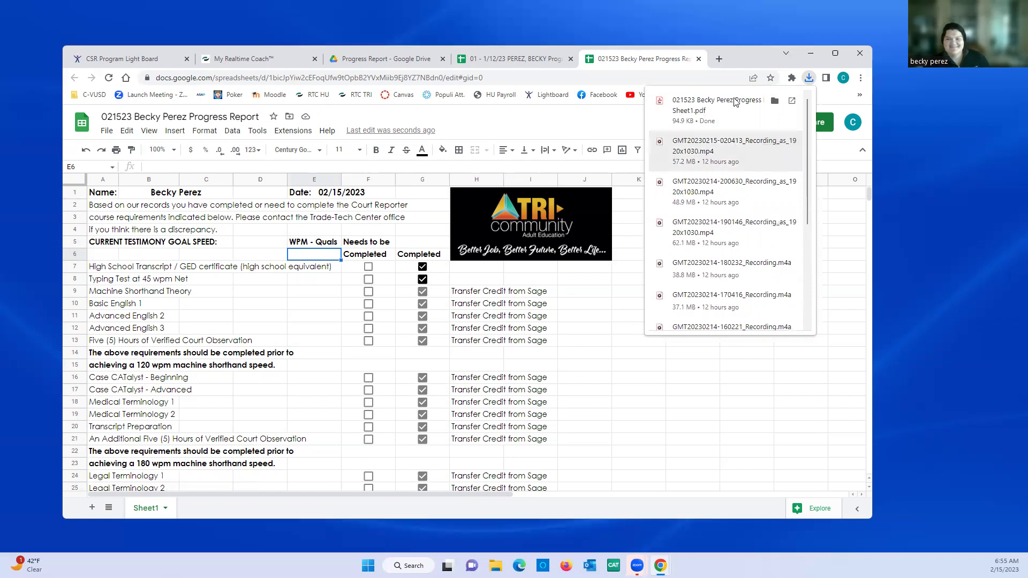
# - Open the downloaded PDF and print it to the Microsoft Print to PDF destination
pyautogui.click(713, 117)
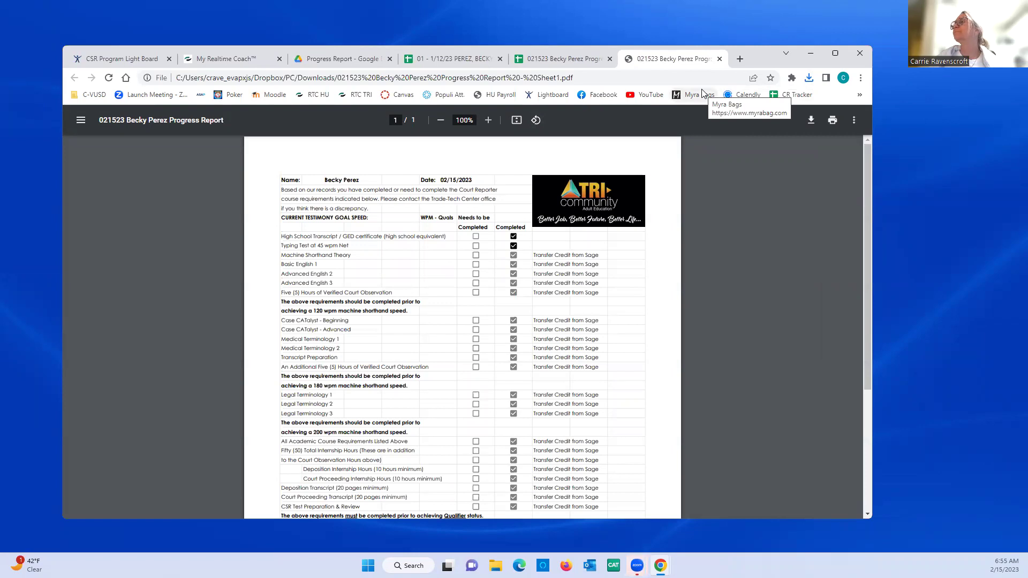
pyautogui.click(833, 121)
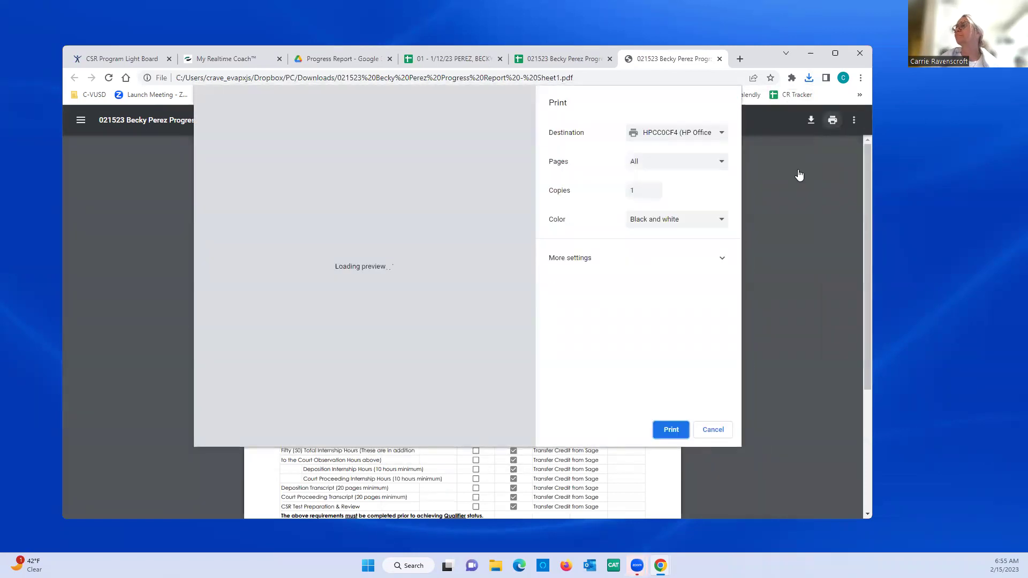
pyautogui.click(724, 133)
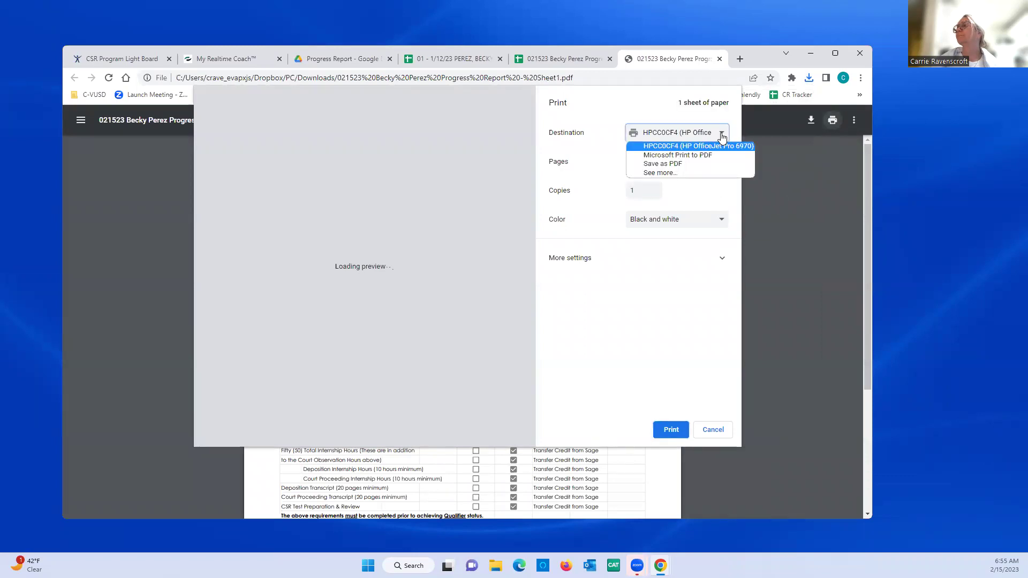
pyautogui.click(711, 157)
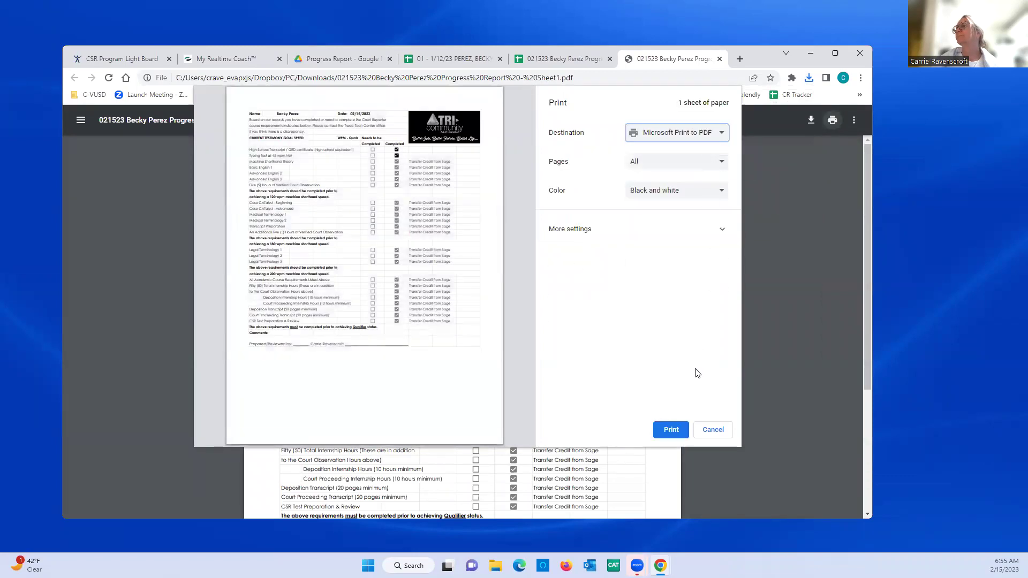
pyautogui.click(669, 430)
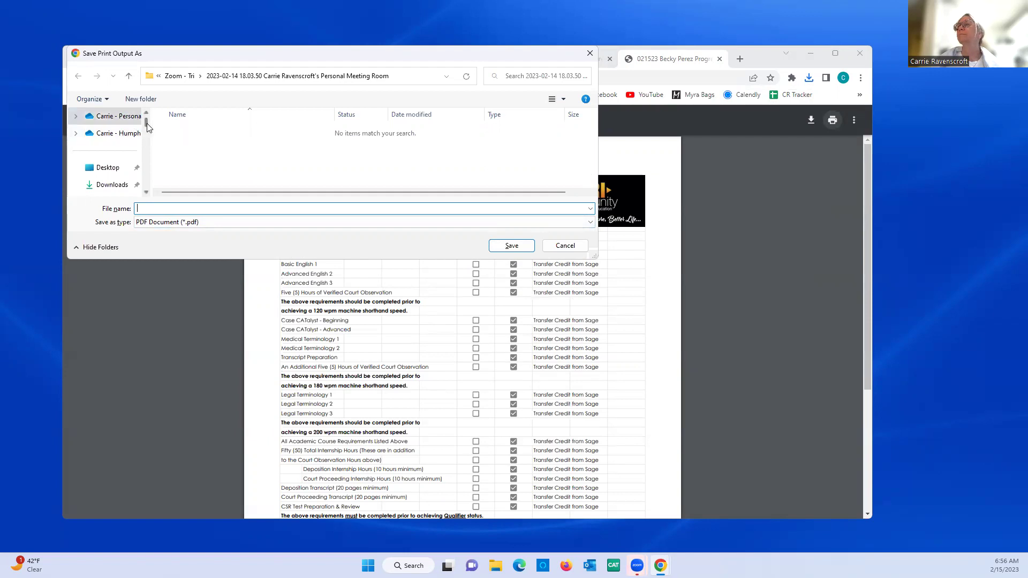
# - Browse to Dropbox > TriCommunity > Progress Reports > February 2023 in the Save dialog
pyautogui.moveTo(147, 123); pyautogui.dragTo(144, 188)
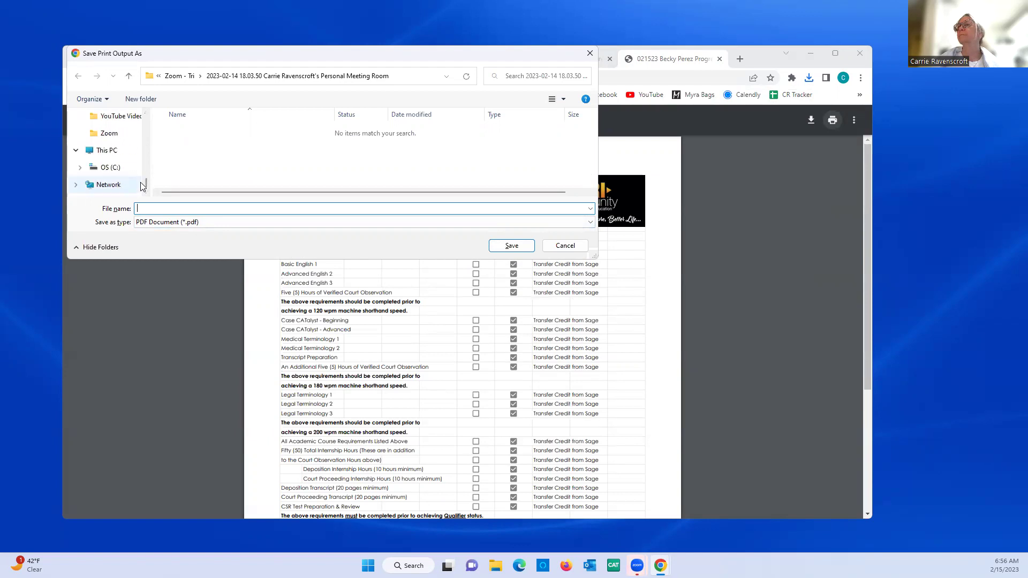
pyautogui.moveTo(146, 182); pyautogui.dragTo(148, 175)
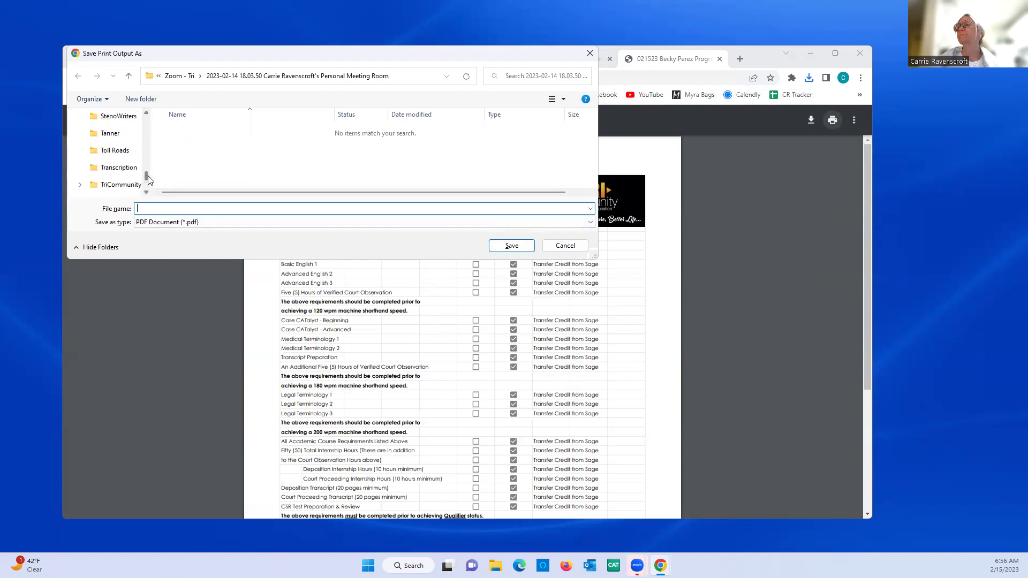
pyautogui.click(128, 185)
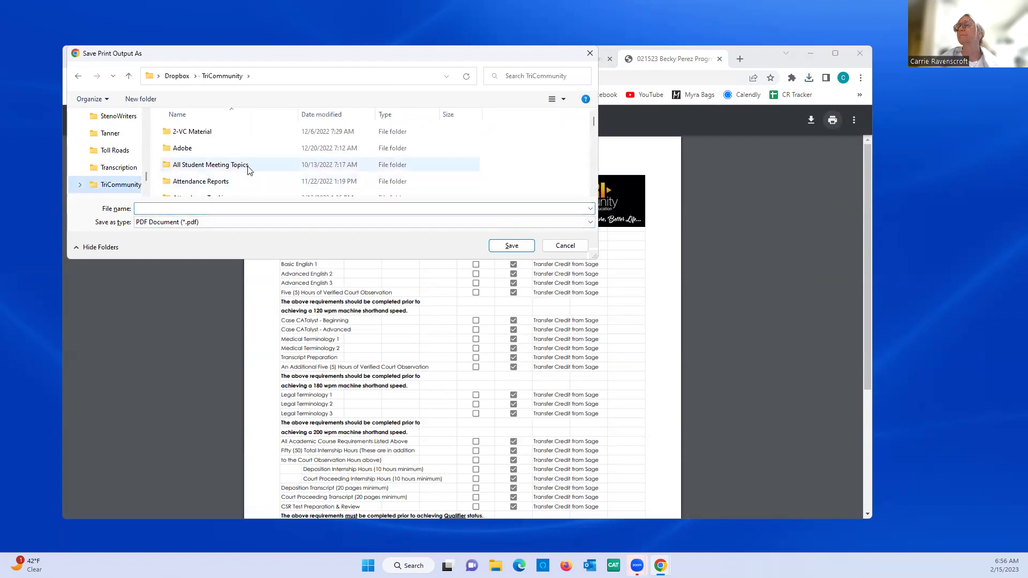
pyautogui.scroll(-1, 249, 170)
pyautogui.scroll(-2, 249, 170)
pyautogui.scroll(-2, 249, 170)
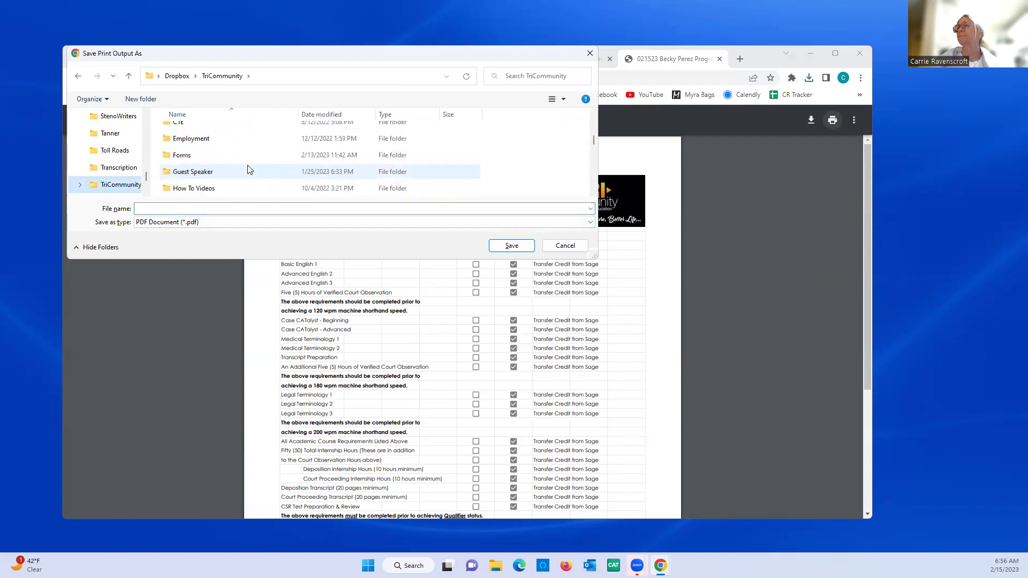
pyautogui.scroll(-3, 249, 171)
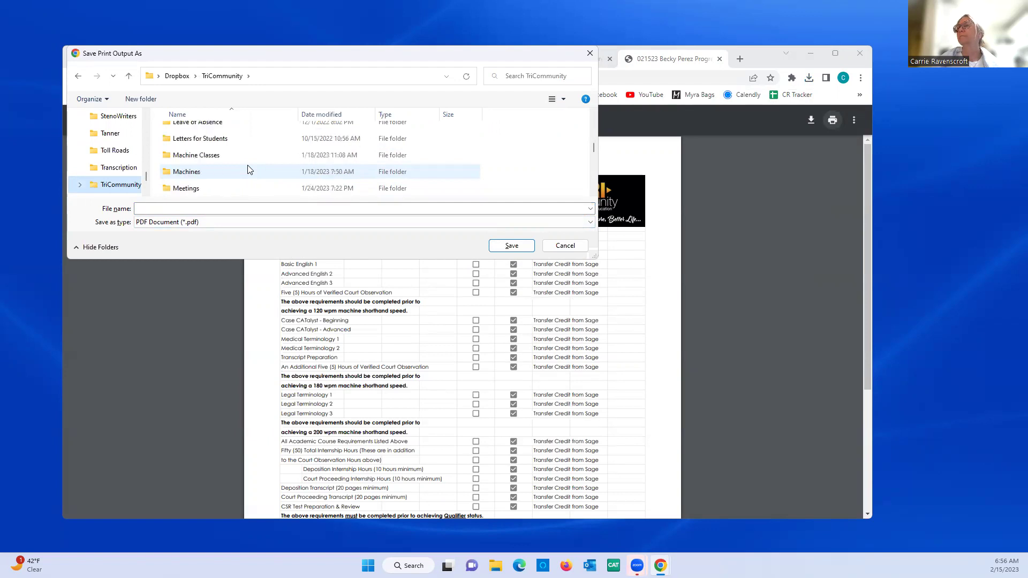
pyautogui.scroll(-4, 248, 169)
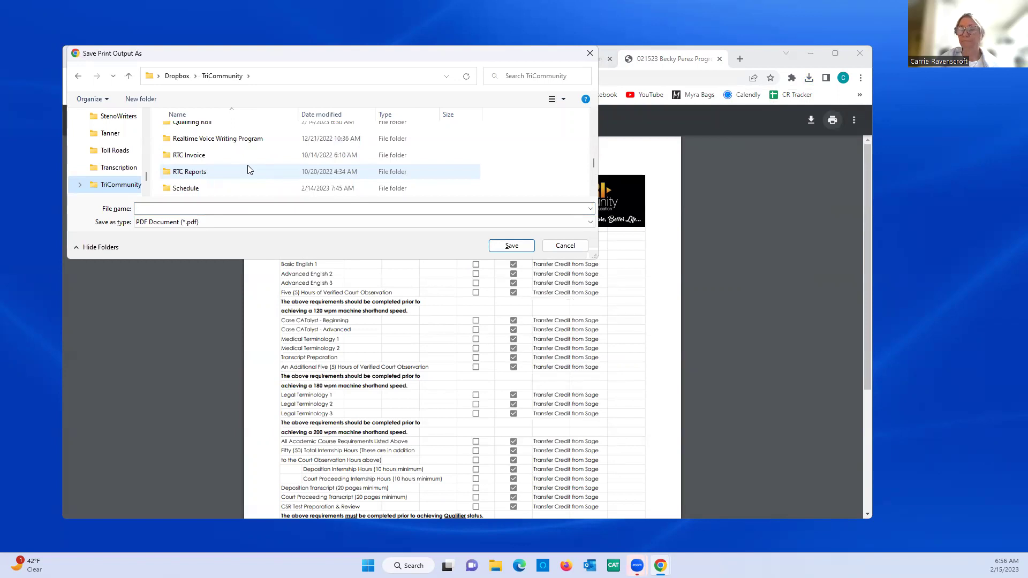
pyautogui.scroll(-2, 249, 168)
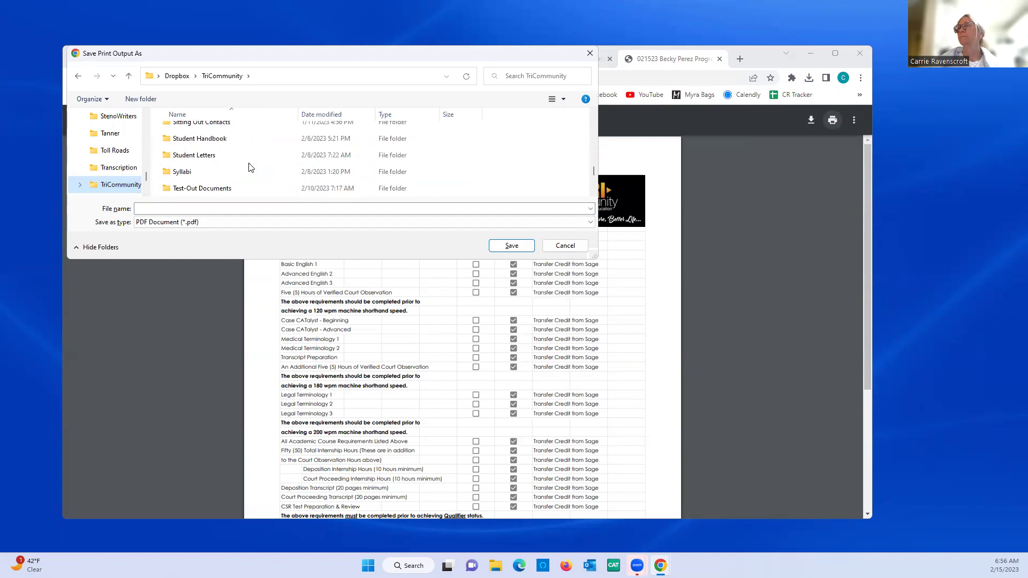
pyautogui.scroll(-1, 249, 168)
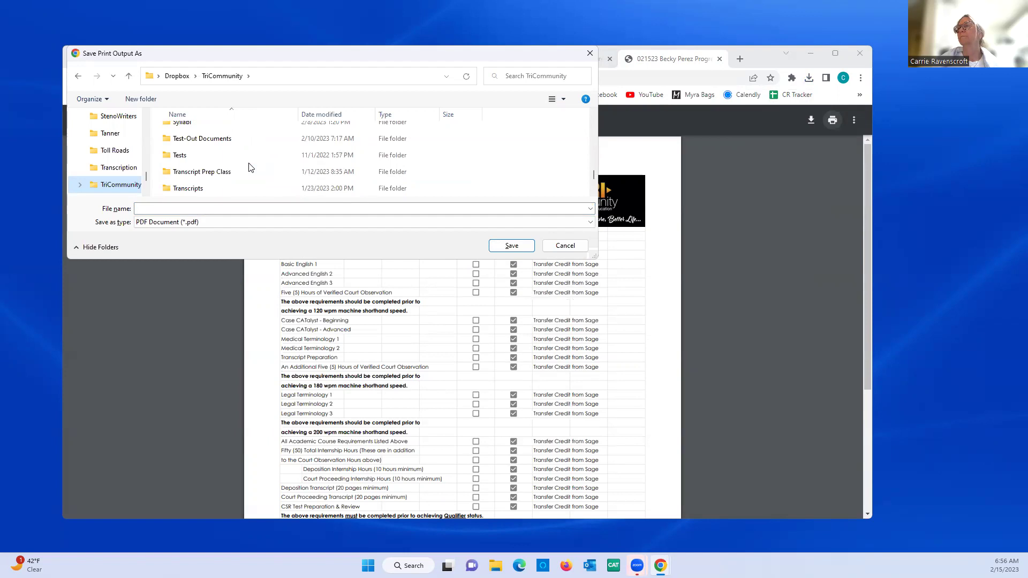
pyautogui.scroll(3, 249, 168)
pyautogui.doubleClick(218, 131)
pyautogui.doubleClick(218, 132)
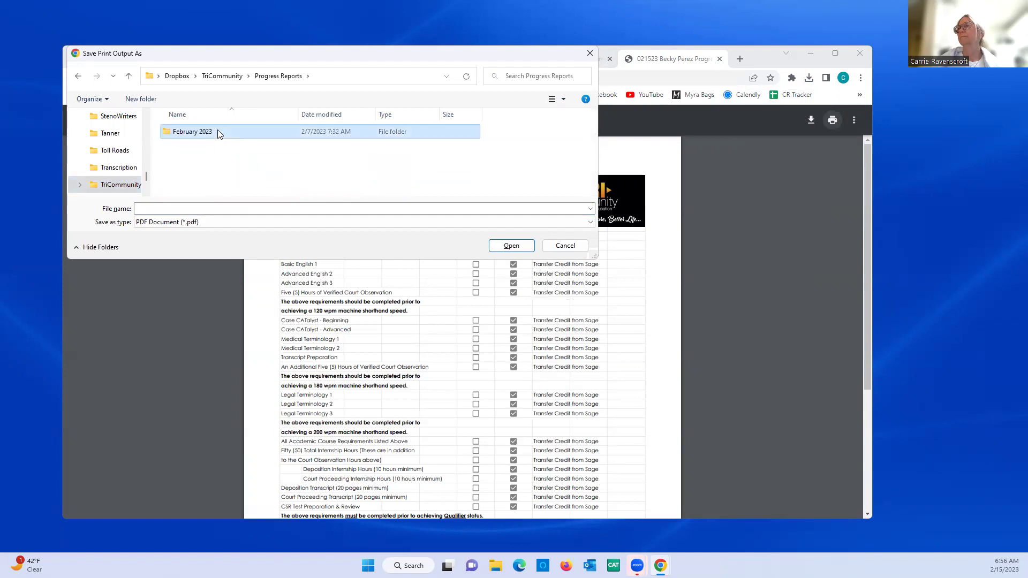
# - Save the PDF as the student's name followed by 'Progress Report 021523'
pyautogui.click(202, 209)
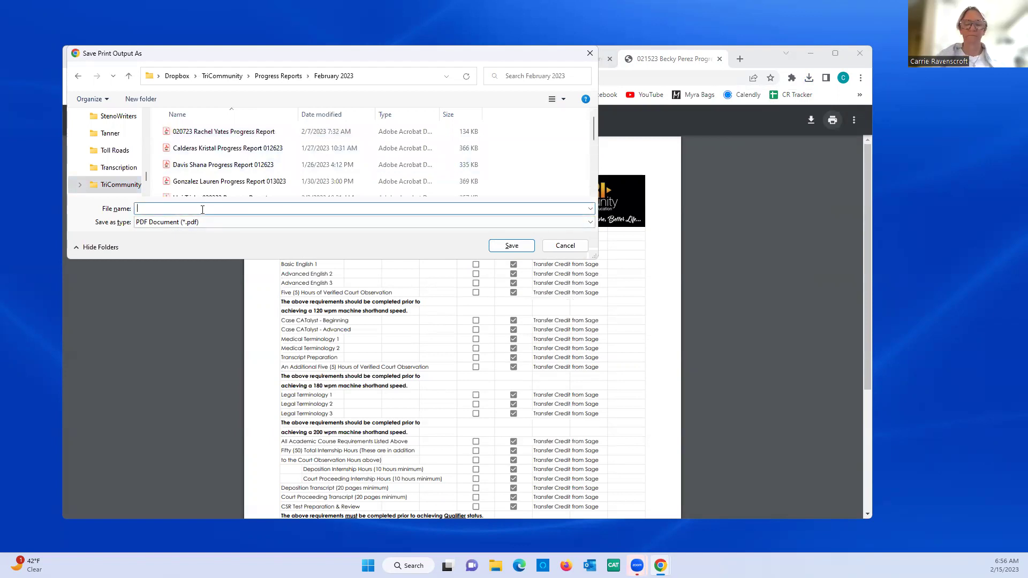
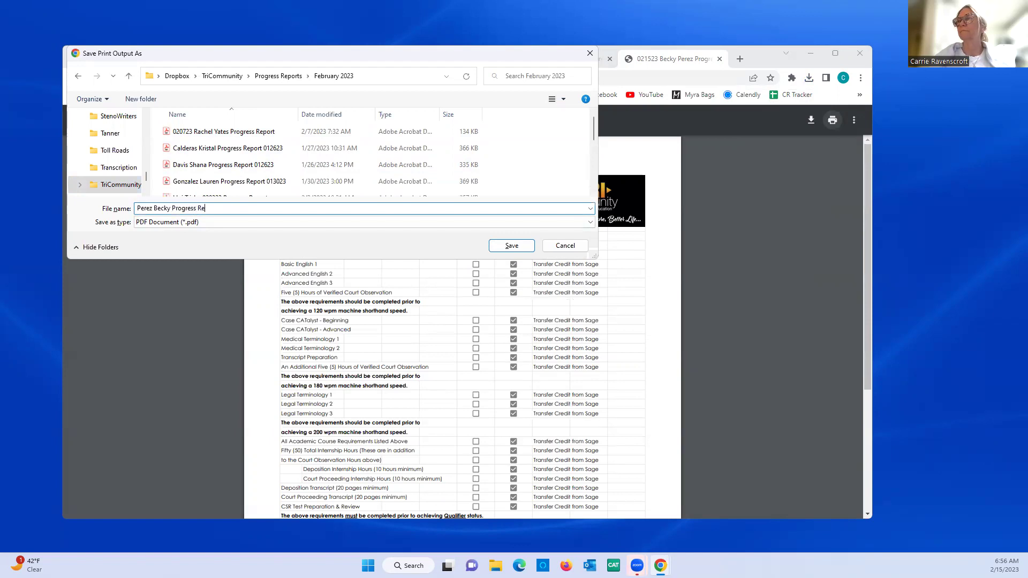
pyautogui.write('port 021523')
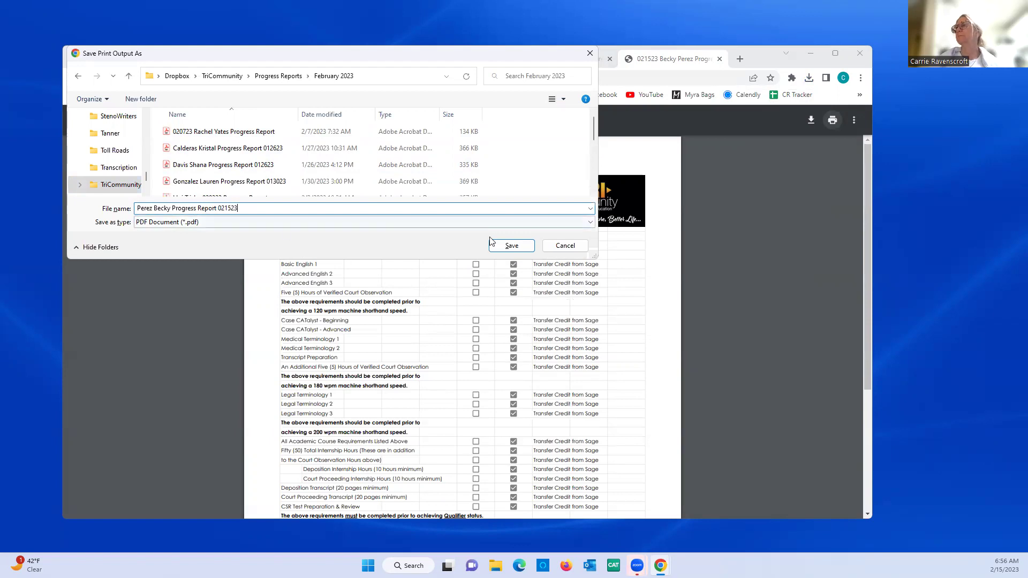
pyautogui.press('Return')
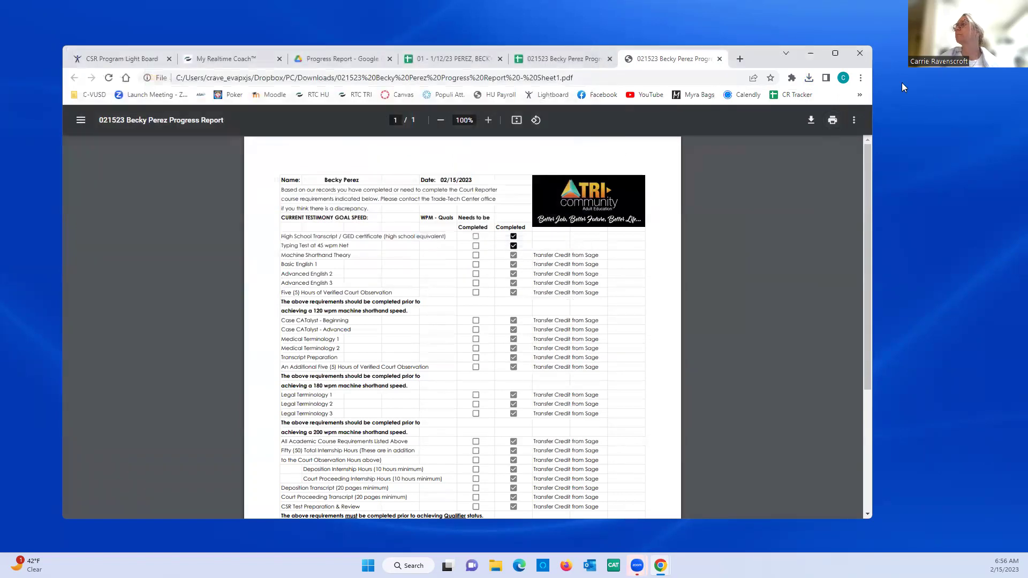
# - Close the PDF report, the edited and January progress report spreadsheets, and the CSR Program Light Board tab
pyautogui.click(720, 59)
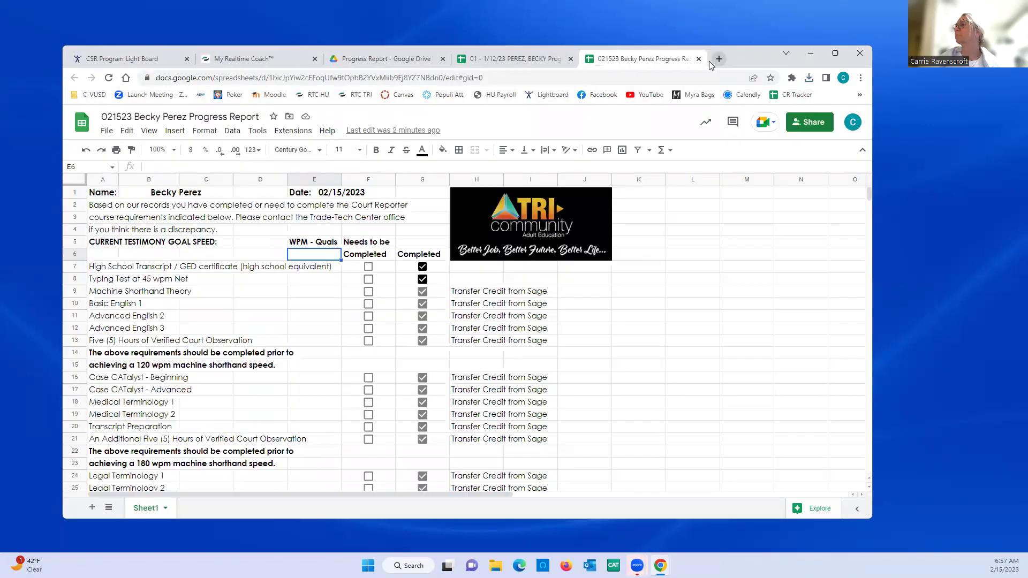
pyautogui.click(699, 59)
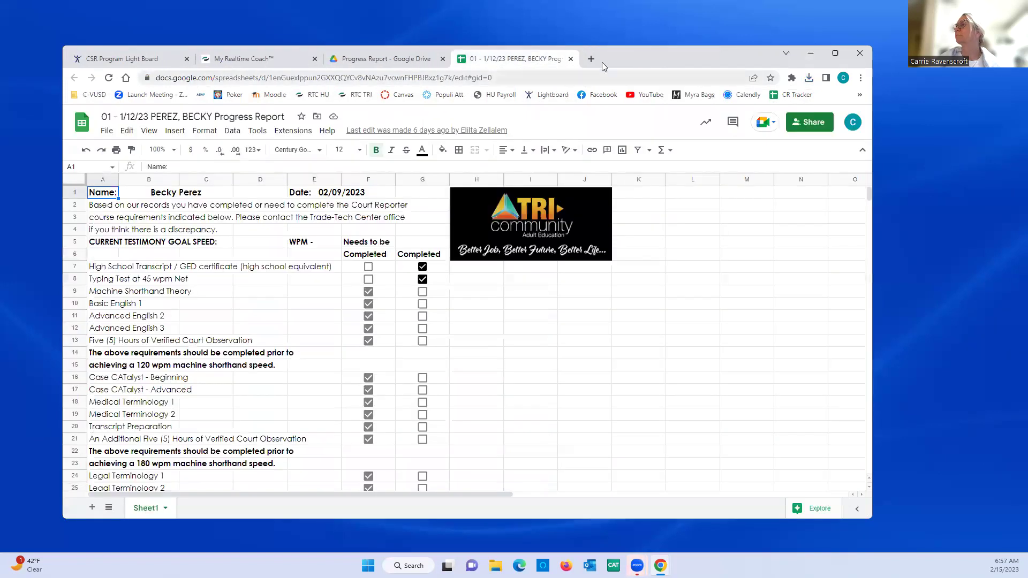
pyautogui.click(570, 59)
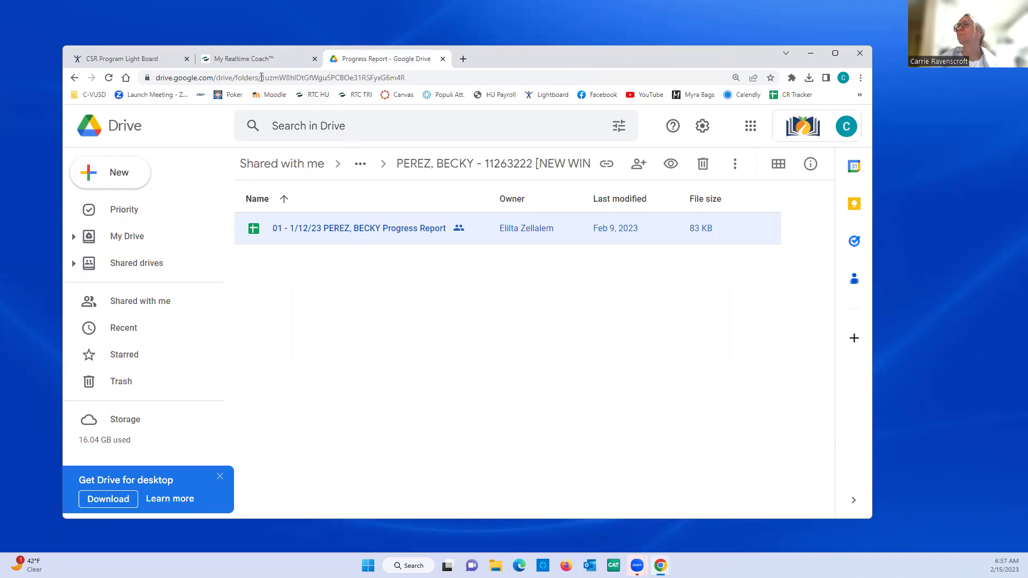
pyautogui.click(186, 59)
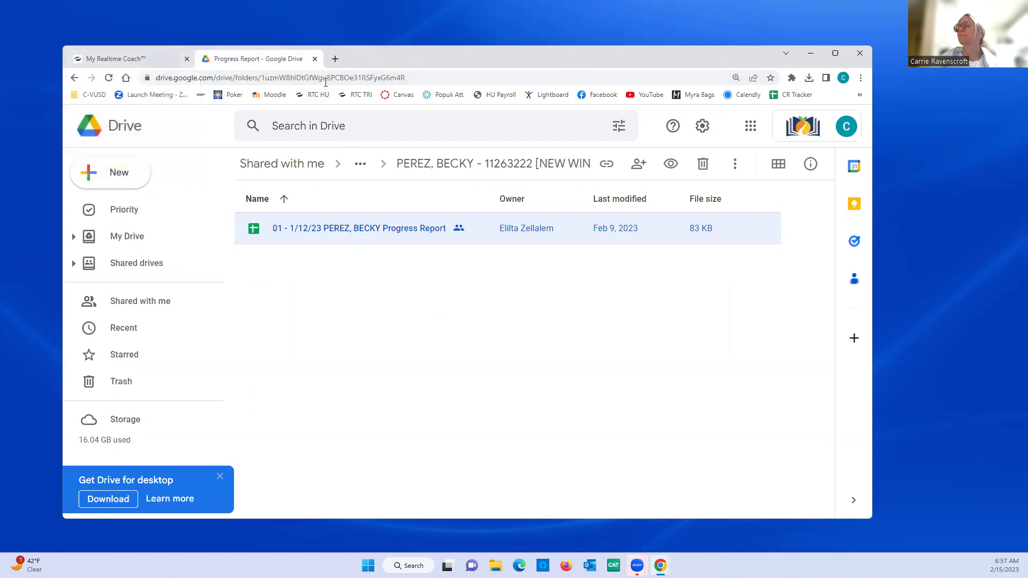